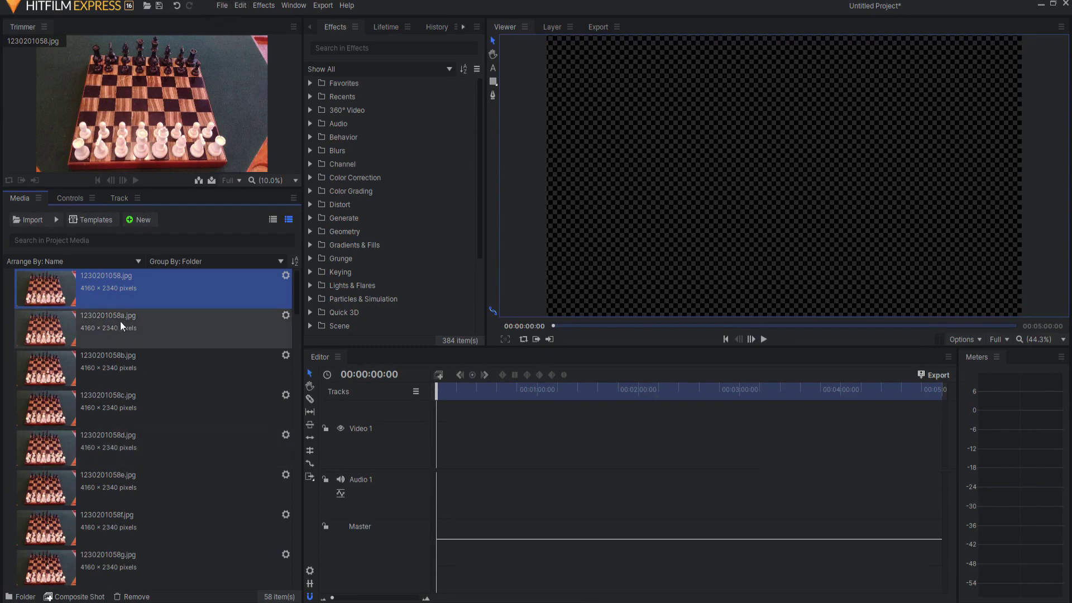
# - Set the default duration for planes, images and text to 1 frame in the program options
pyautogui.click(223, 8)
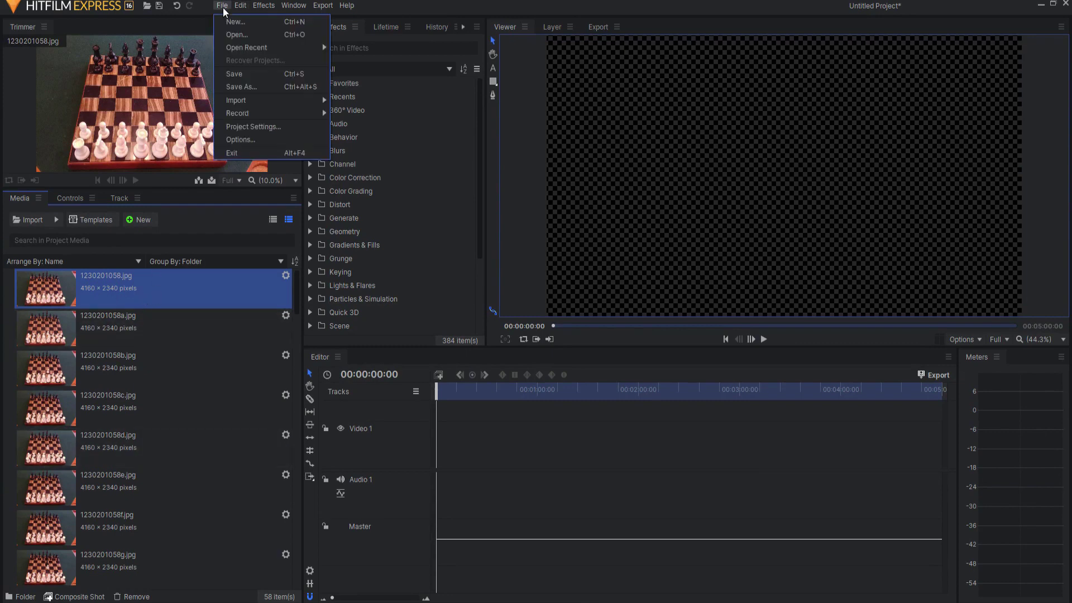
pyautogui.click(249, 140)
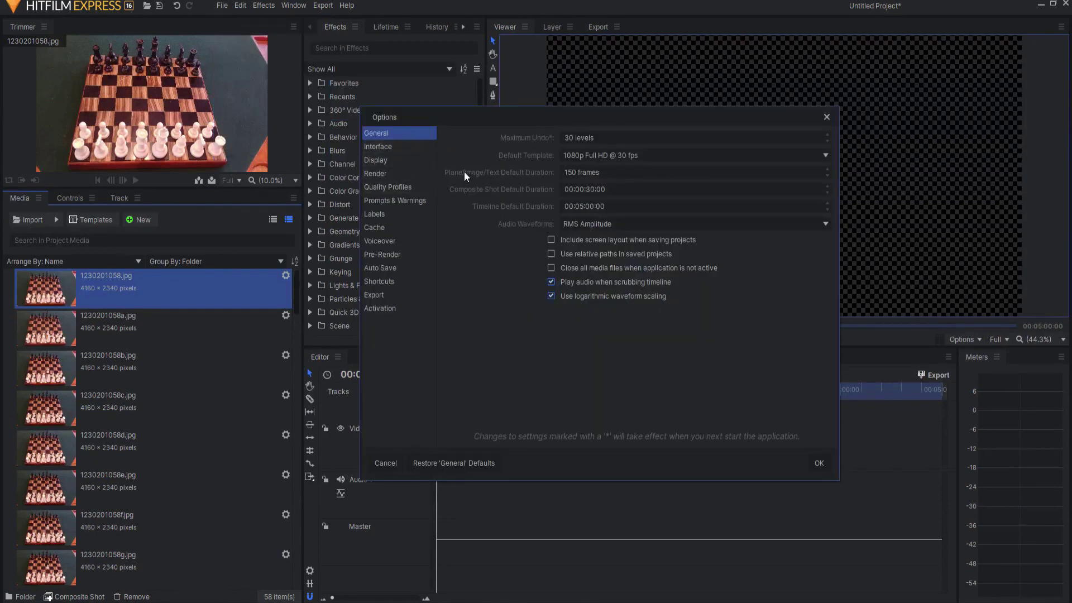
pyautogui.click(565, 171)
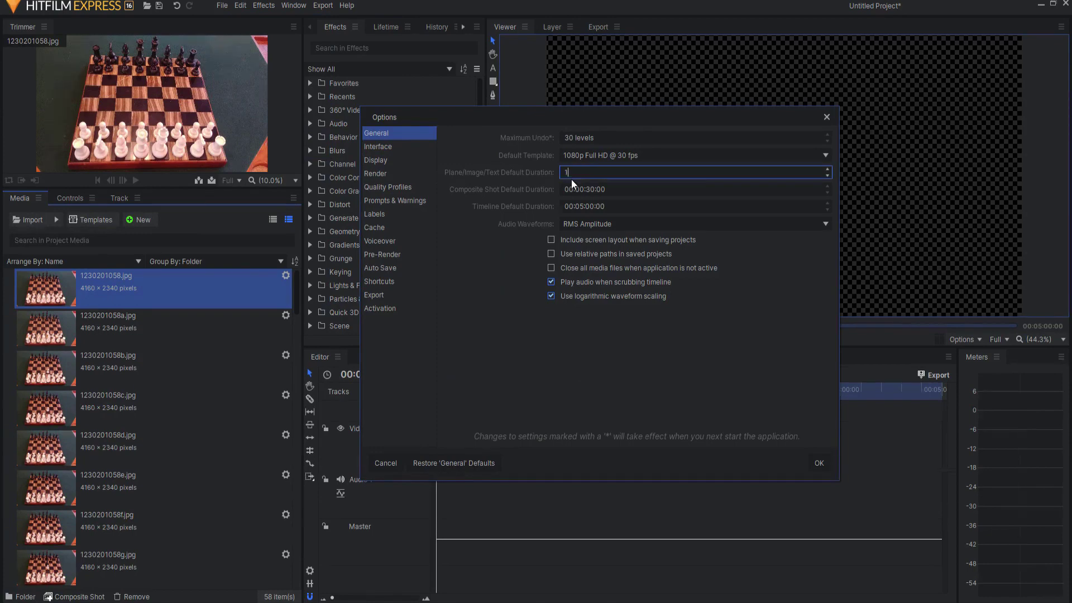
pyautogui.click(818, 462)
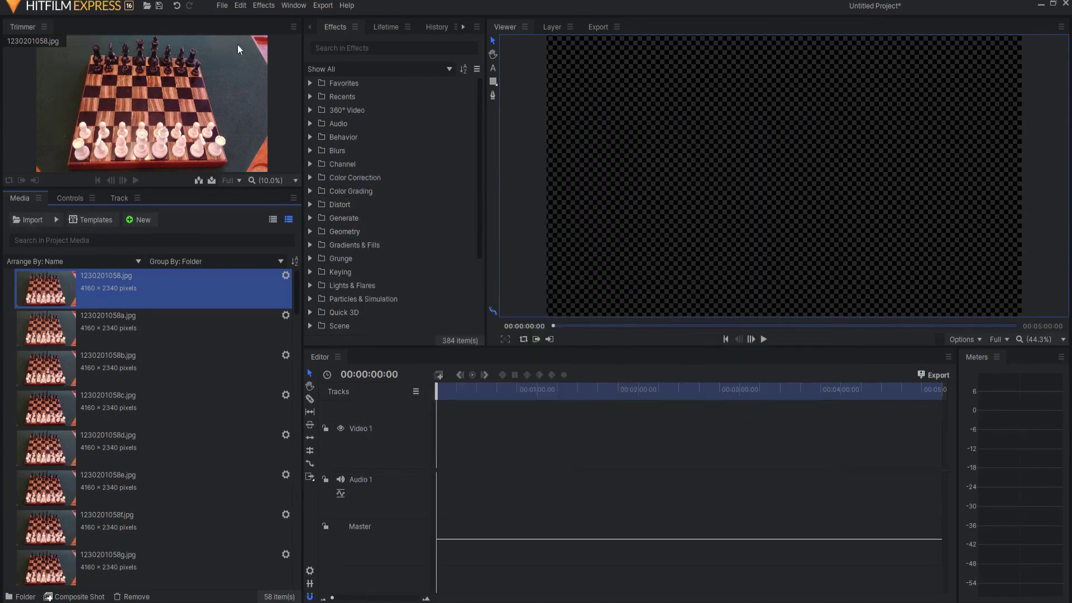
# - Set the project's frame rate to 15 fps
pyautogui.click(218, 6)
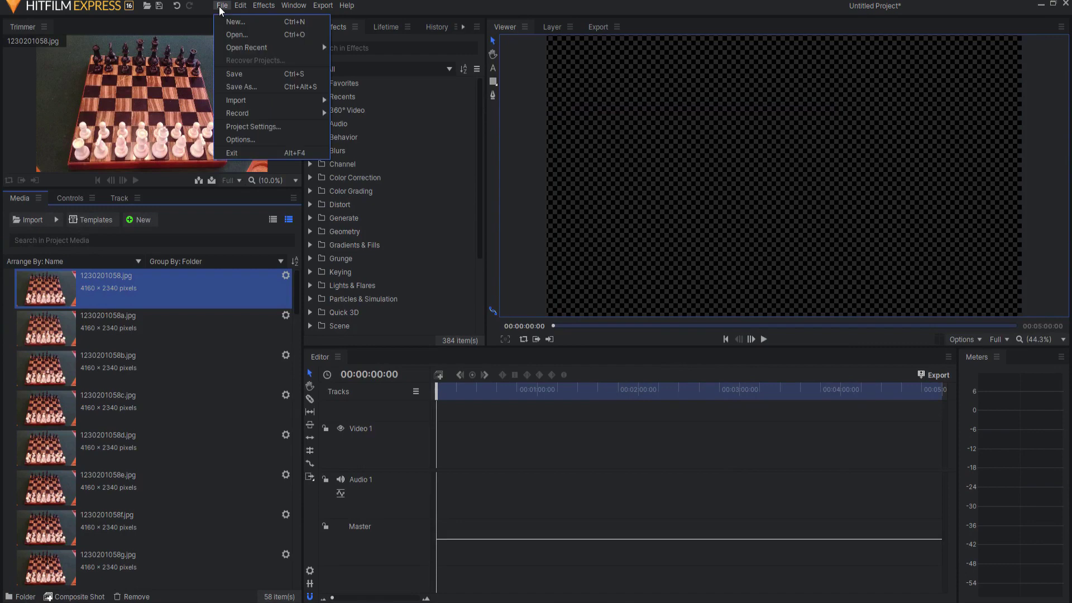
pyautogui.click(256, 128)
pyautogui.click(526, 287)
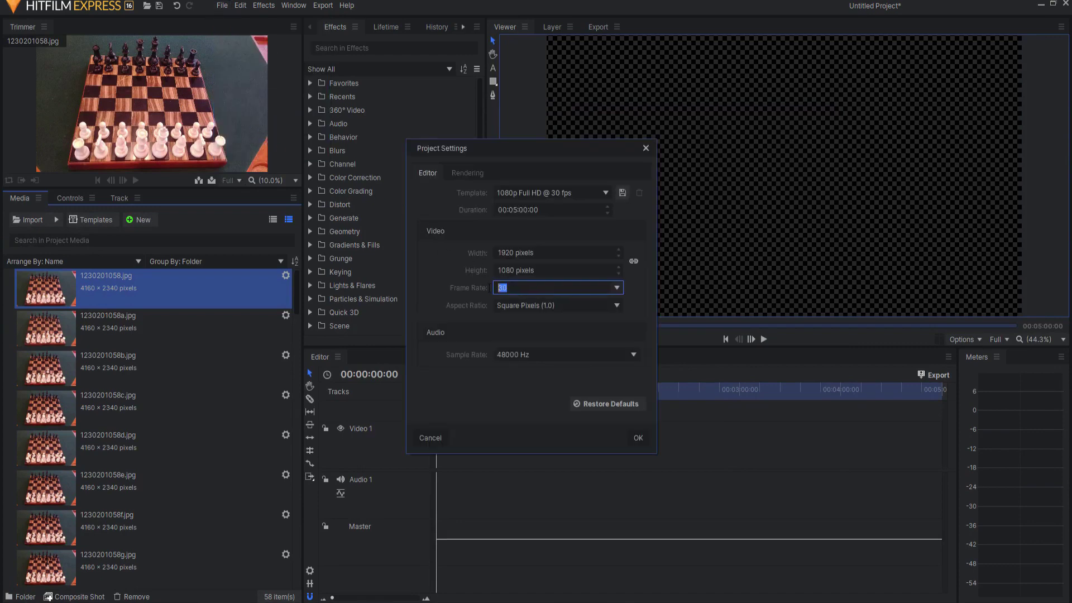
pyautogui.write('15')
pyautogui.click(643, 438)
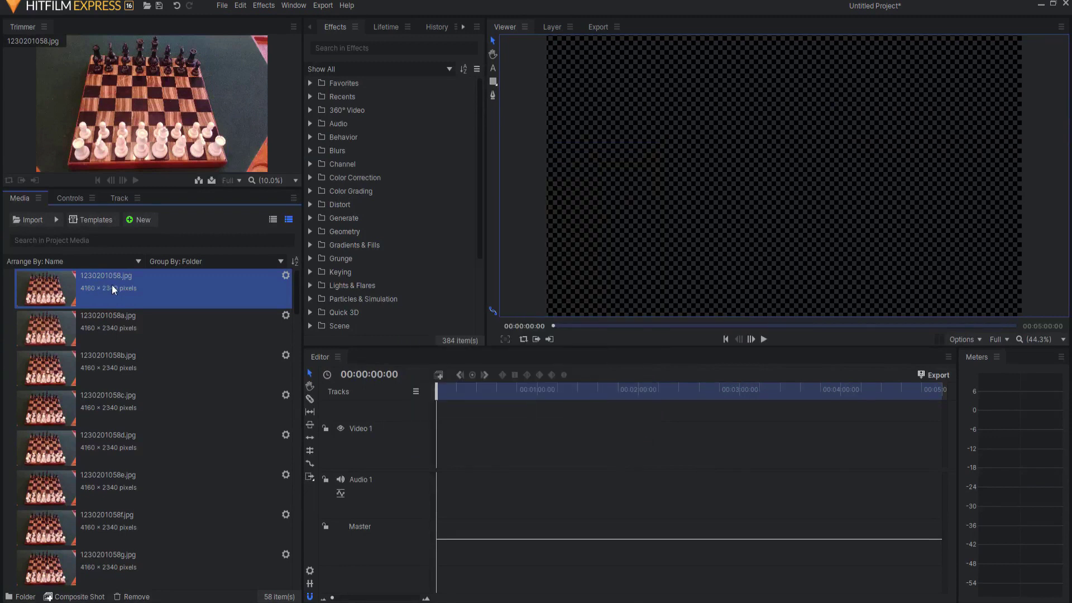
pyautogui.moveTo(298, 303); pyautogui.dragTo(299, 564)
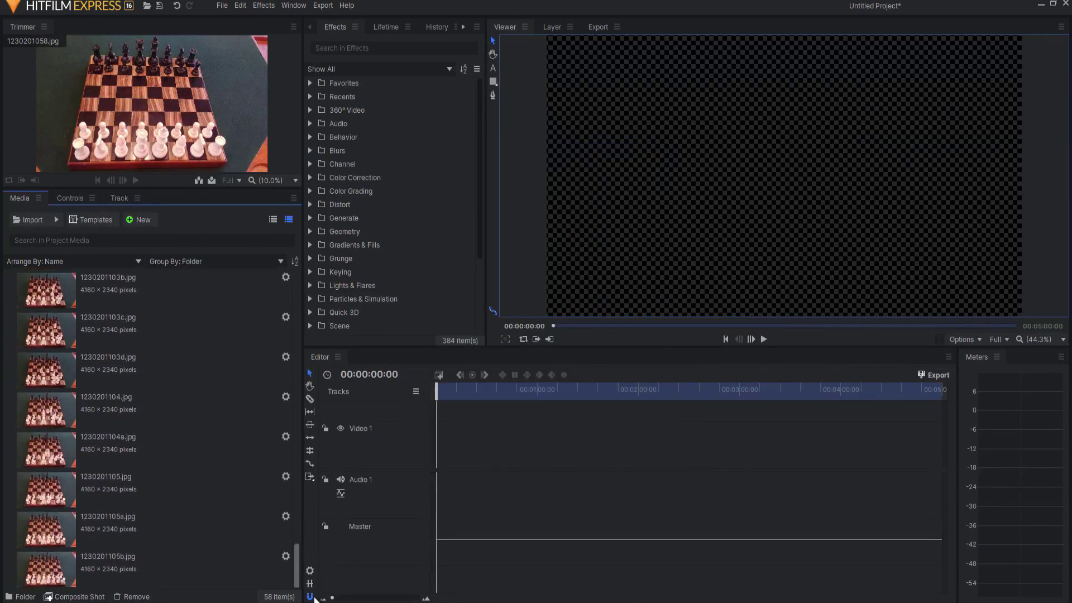
pyautogui.keyDown('shift'); pyautogui.click(124, 570); pyautogui.keyUp('shift')
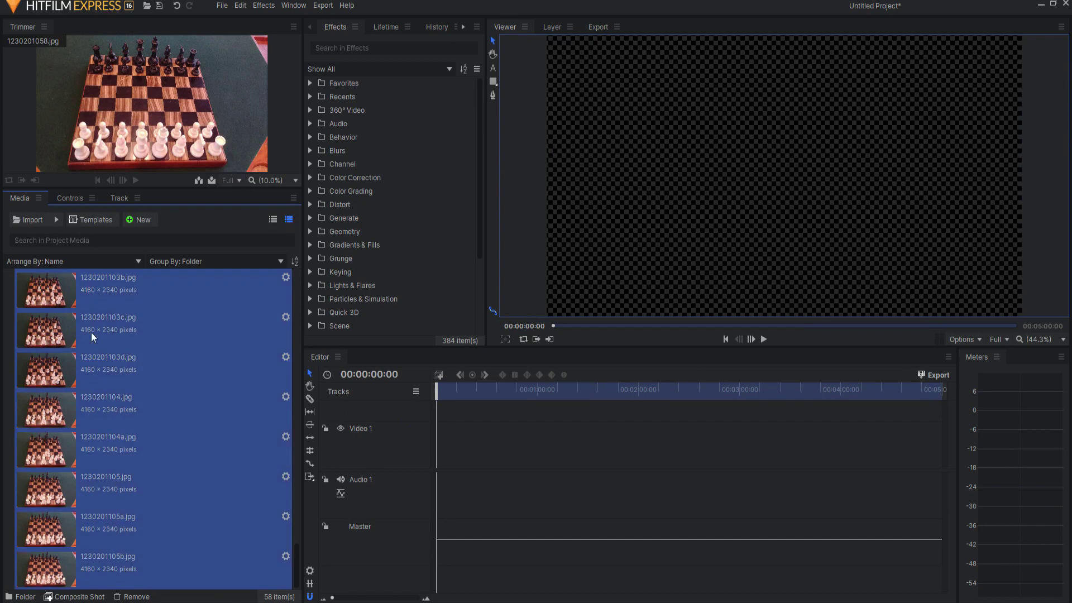
pyautogui.scroll(5, 93, 337)
pyautogui.scroll(5, 93, 296)
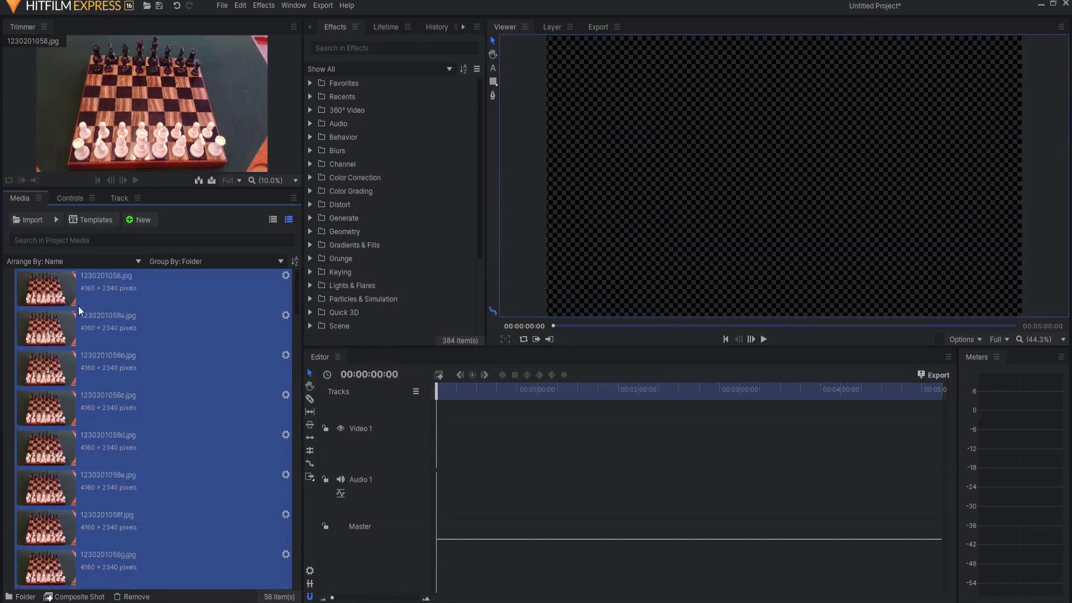
pyautogui.moveTo(79, 287); pyautogui.dragTo(435, 457)
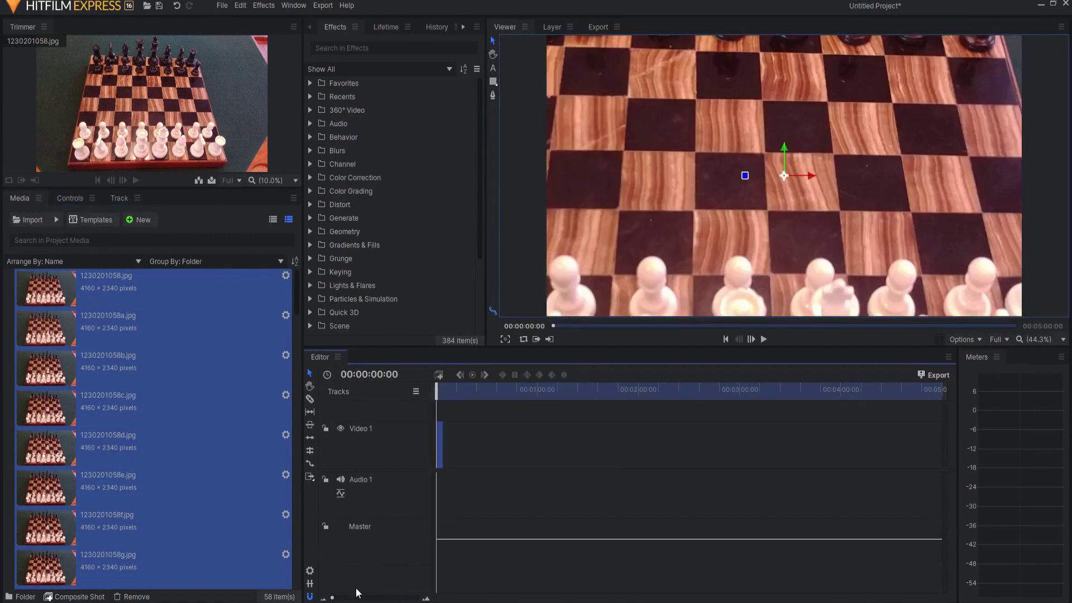
pyautogui.moveTo(335, 599); pyautogui.dragTo(409, 598)
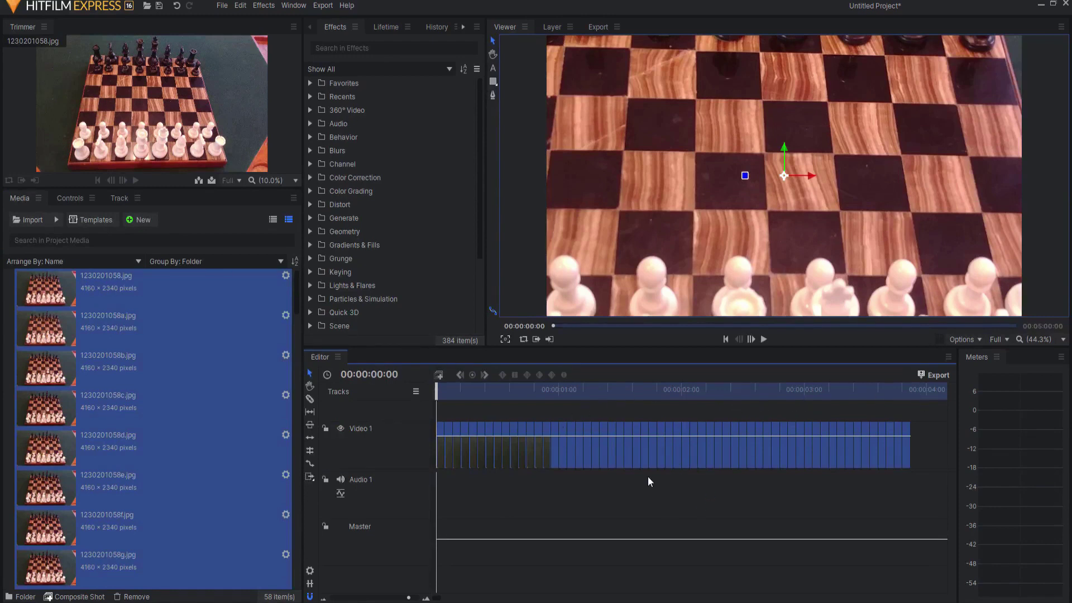
# - Scale all the photo clips on the timeline with Fit To Frame and deselect them
pyautogui.rightClick(545, 430)
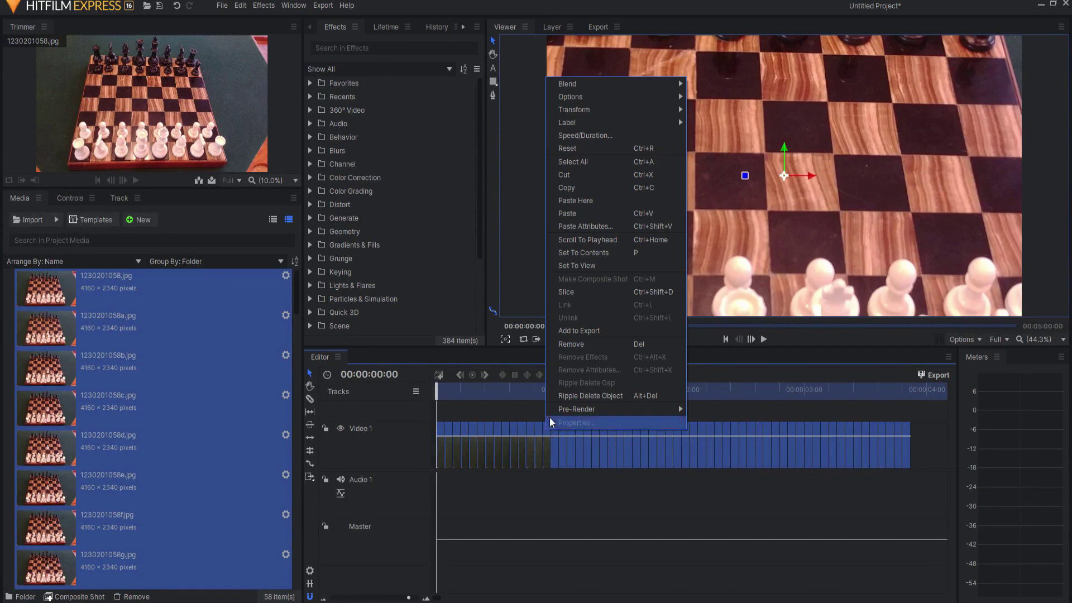
pyautogui.moveTo(595, 108)
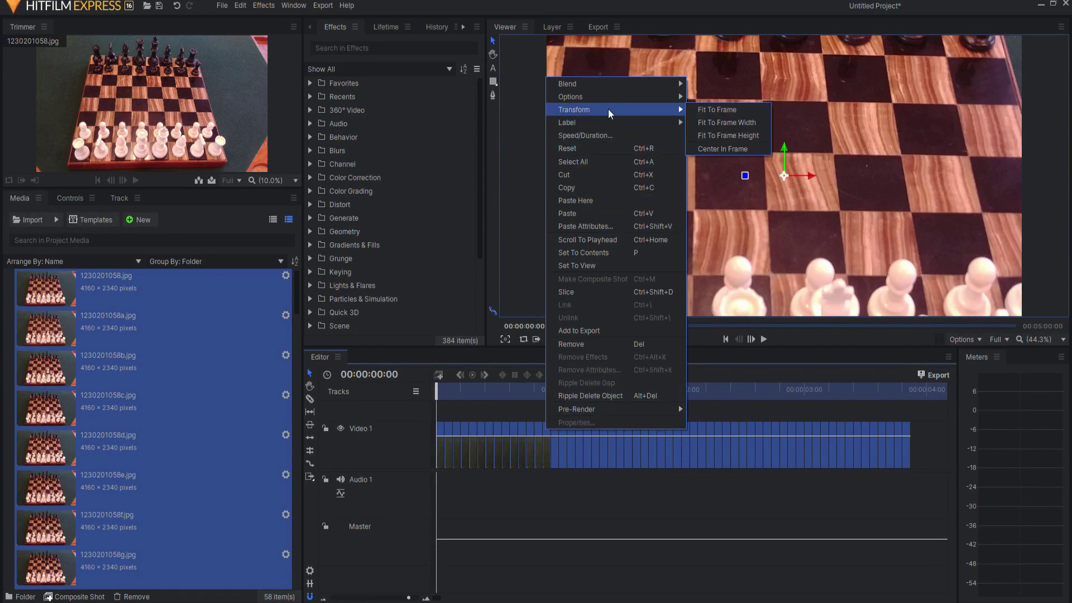
pyautogui.click(718, 112)
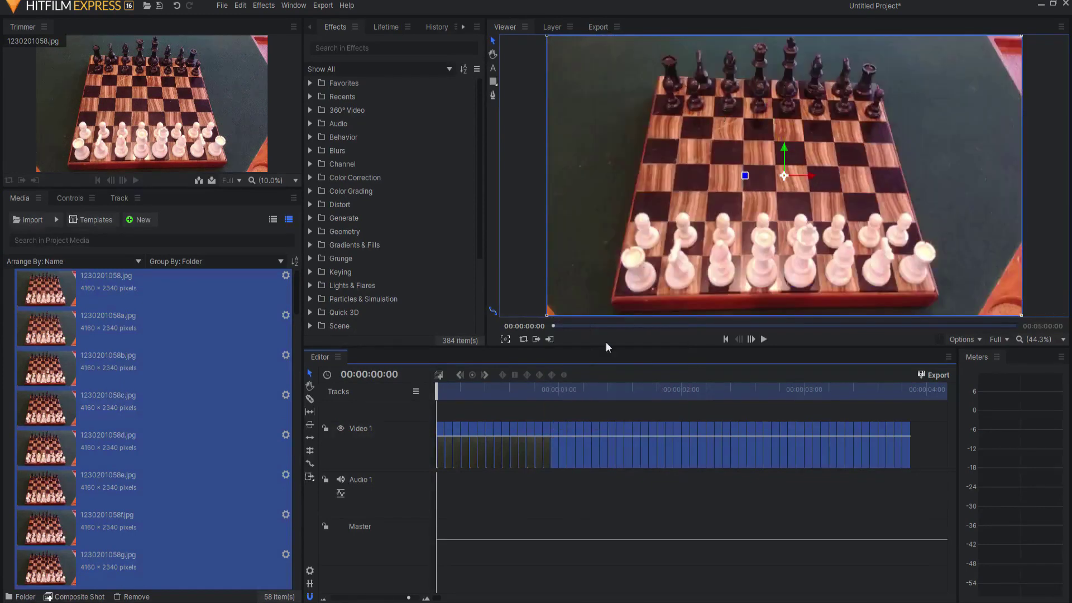
pyautogui.click(547, 410)
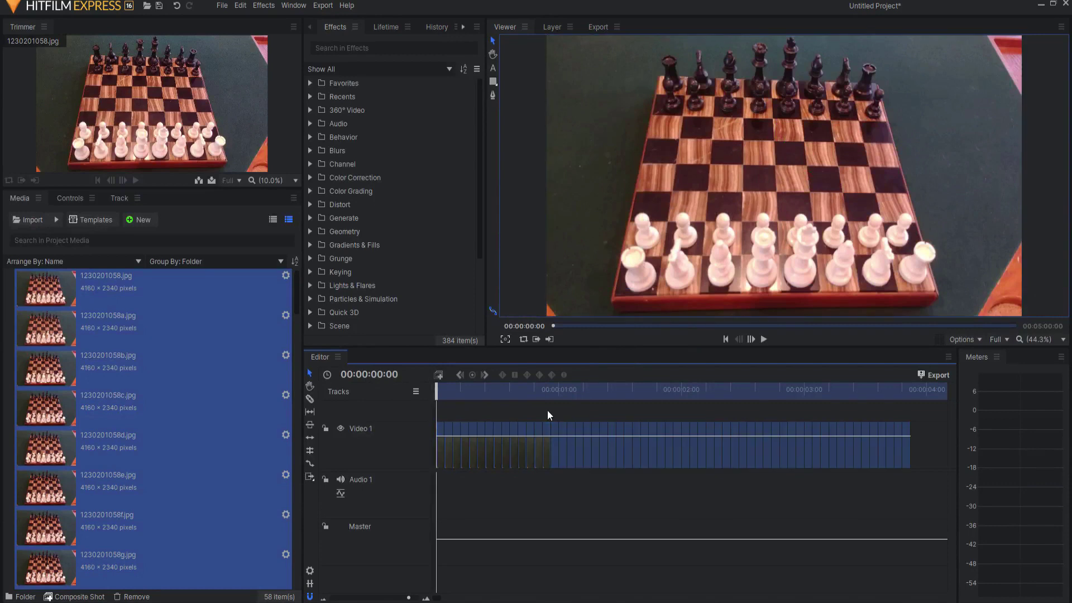
# - Copy the photo clip at 00:00:01:03 and paste it at the same time onto a newly created track
pyautogui.click(751, 340)
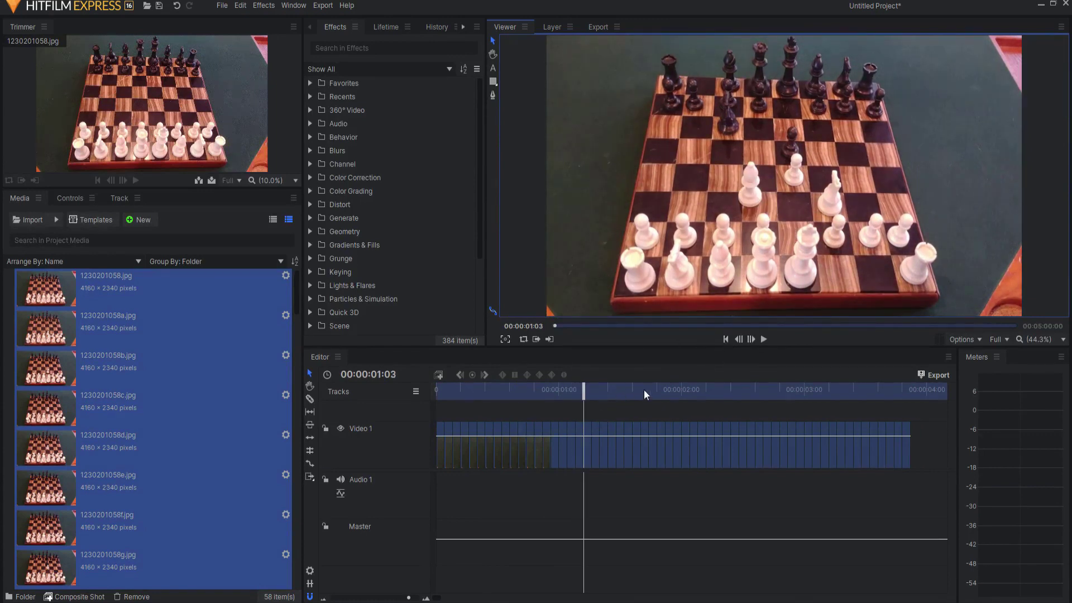
pyautogui.moveTo(584, 389)
pyautogui.mouseDown()
pyautogui.moveTo(741, 386)
pyautogui.moveTo(584, 390)
pyautogui.mouseUp()
pyautogui.click(588, 431)
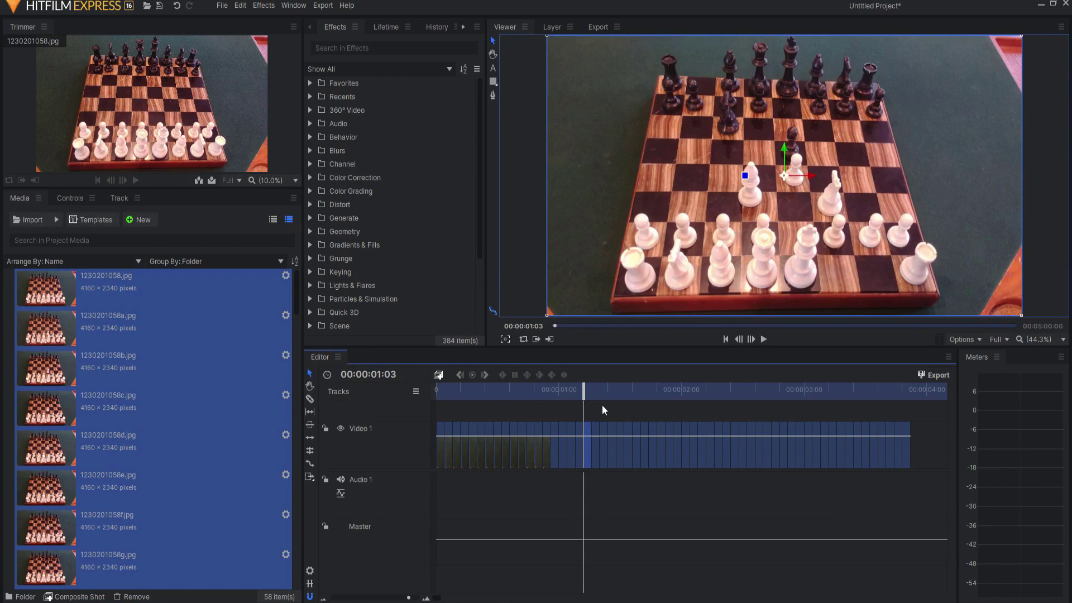
pyautogui.hotkey('ctrl', 'v')
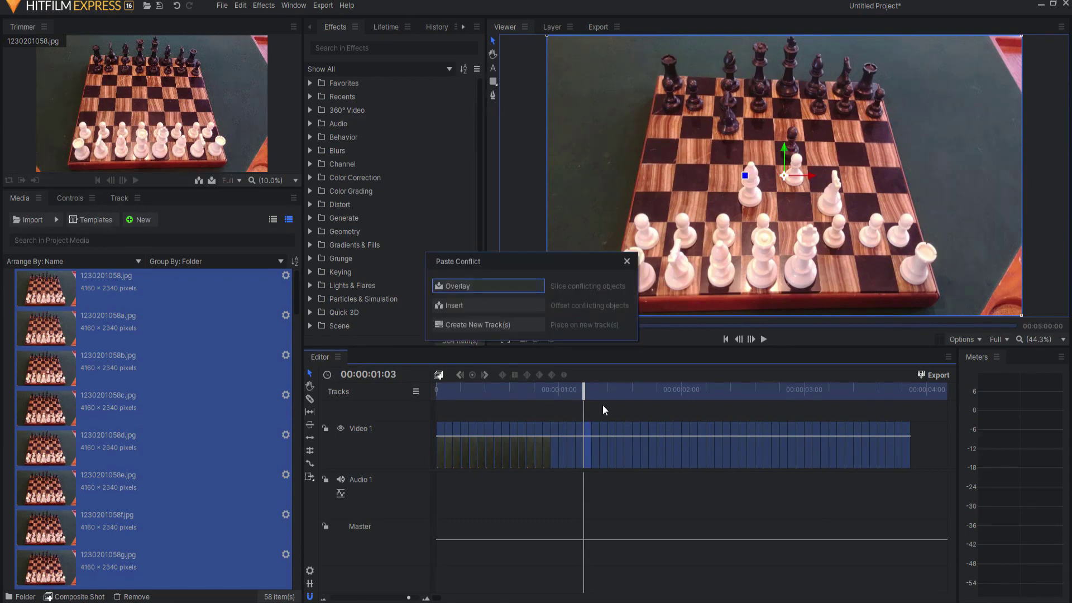
pyautogui.click(467, 327)
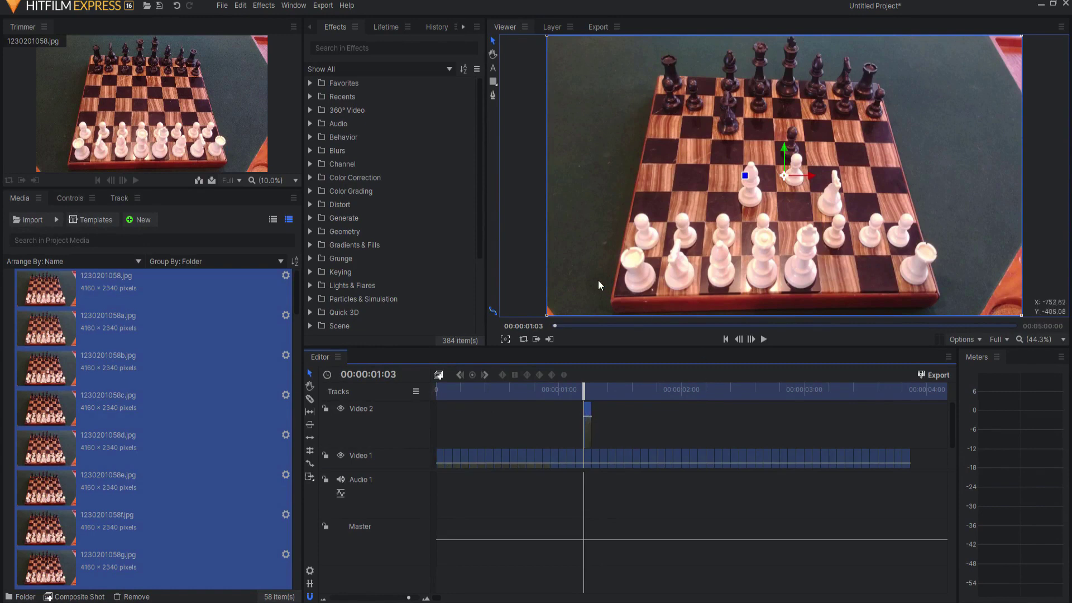
# - Draw a closed freehand mask around the white bishop in the middle of the board on the duplicated clip
pyautogui.click(493, 98)
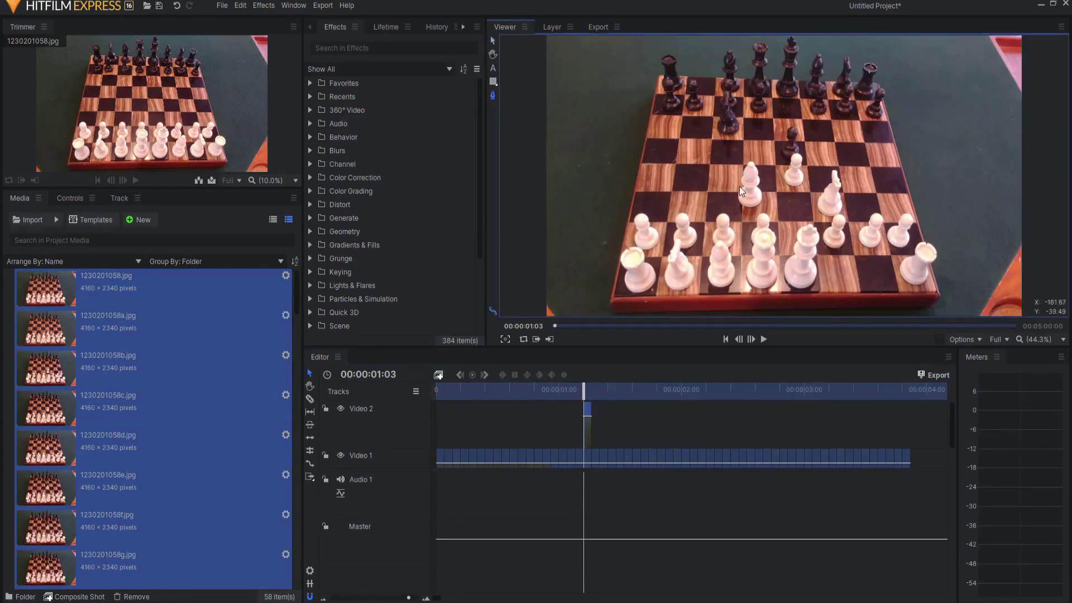
pyautogui.scroll(3, 739, 186)
pyautogui.click(739, 221)
pyautogui.click(734, 200)
pyautogui.click(744, 183)
pyautogui.click(742, 165)
pyautogui.click(750, 147)
pyautogui.click(762, 134)
pyautogui.click(774, 144)
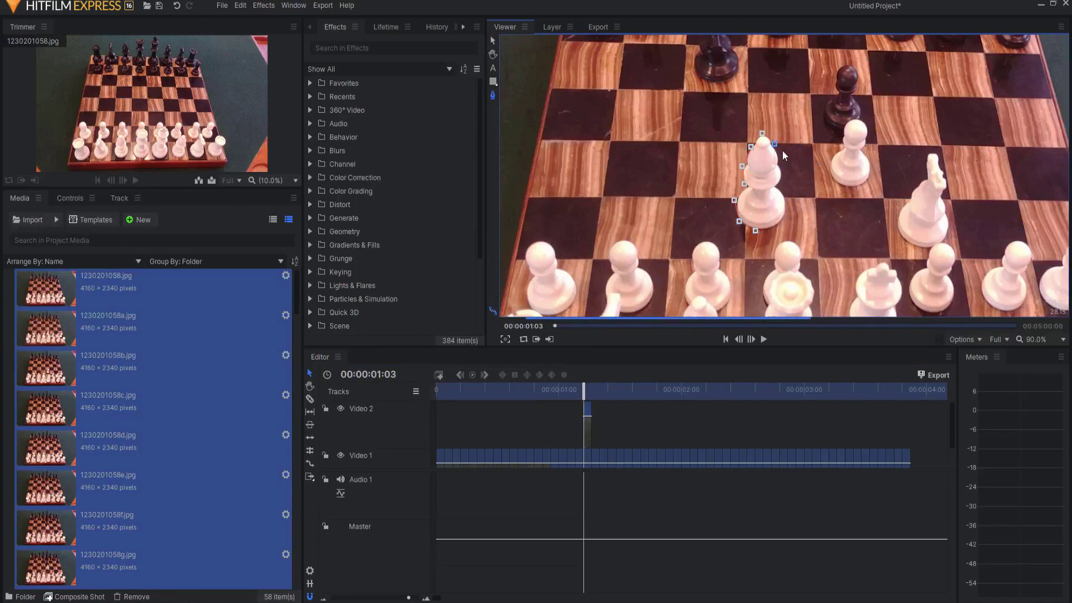
pyautogui.click(781, 160)
pyautogui.click(782, 178)
pyautogui.click(781, 184)
pyautogui.click(786, 201)
pyautogui.click(783, 219)
pyautogui.click(770, 230)
pyautogui.click(755, 230)
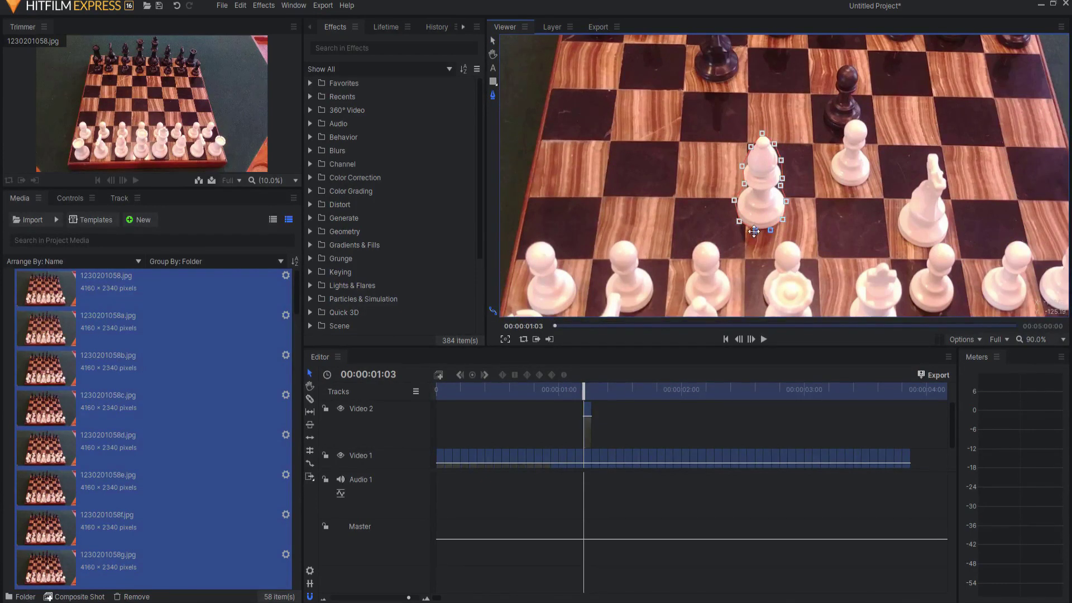
# - Find the Angle Blur effect and apply it to the masked clip on Video 2
pyautogui.click(589, 417)
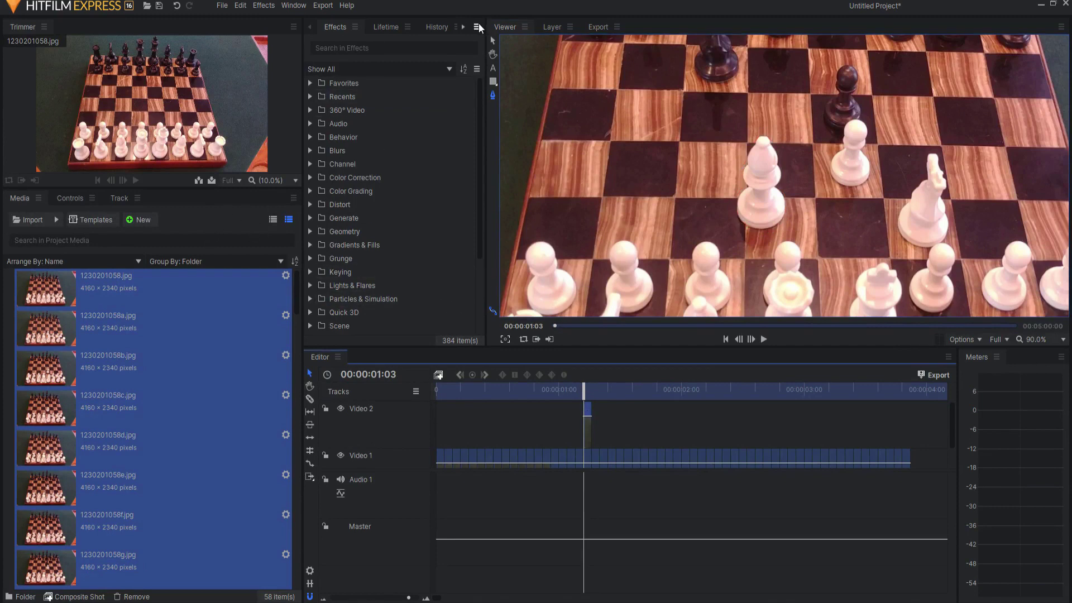
pyautogui.click(492, 42)
pyautogui.click(383, 52)
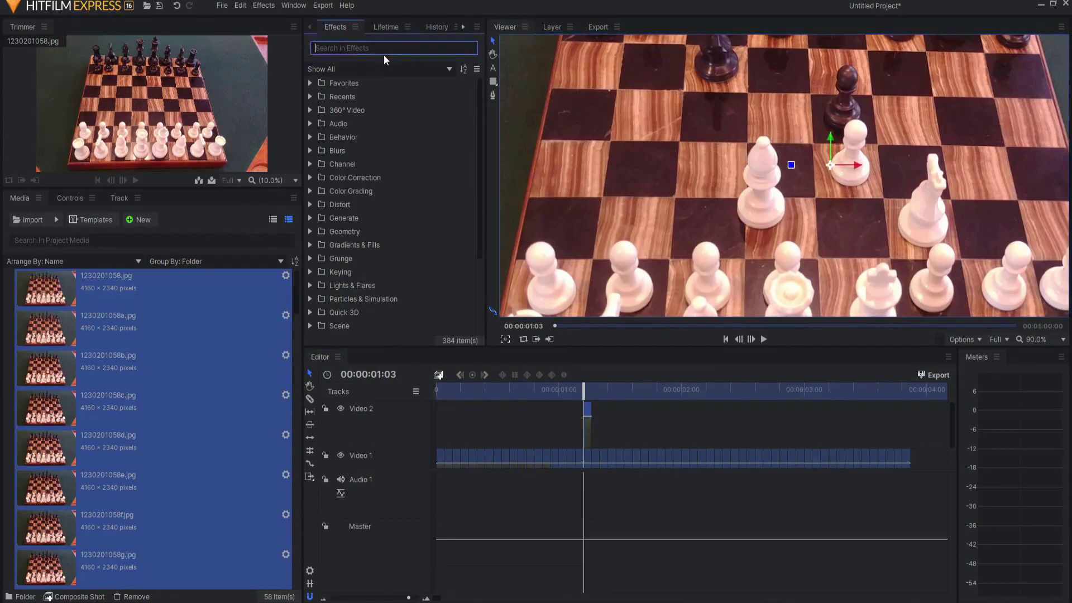
pyautogui.write('angle')
pyautogui.click(360, 124)
pyautogui.doubleClick(361, 125)
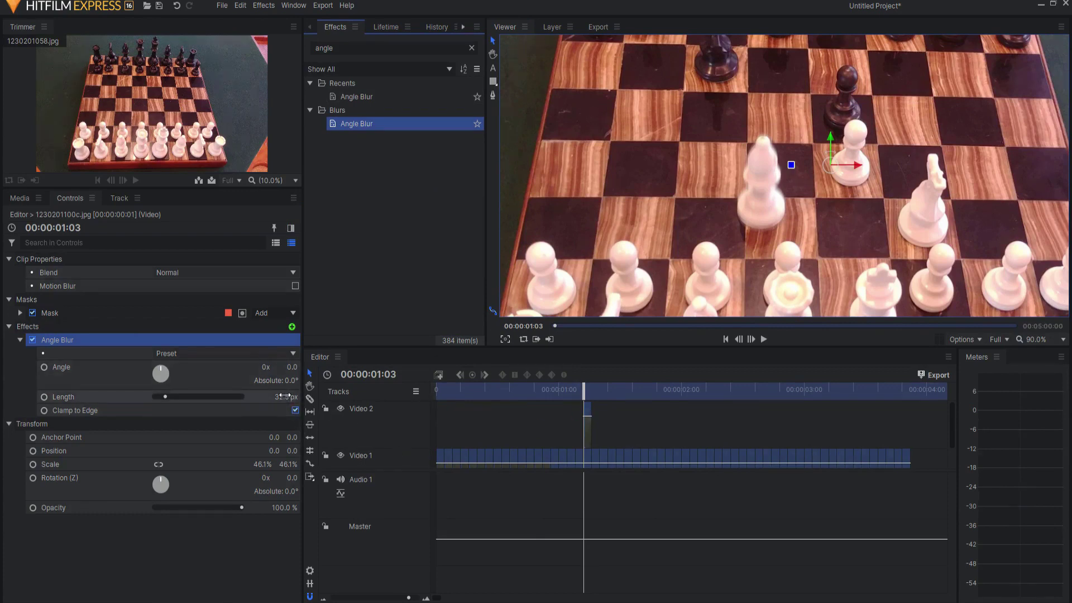
# - Set the Angle Blur's length to 146.5 px and its angle to -44°, then scrub across the blurred frame
pyautogui.moveTo(285, 397); pyautogui.dragTo(301, 396)
pyautogui.moveTo(830, 150); pyautogui.dragTo(830, 124)
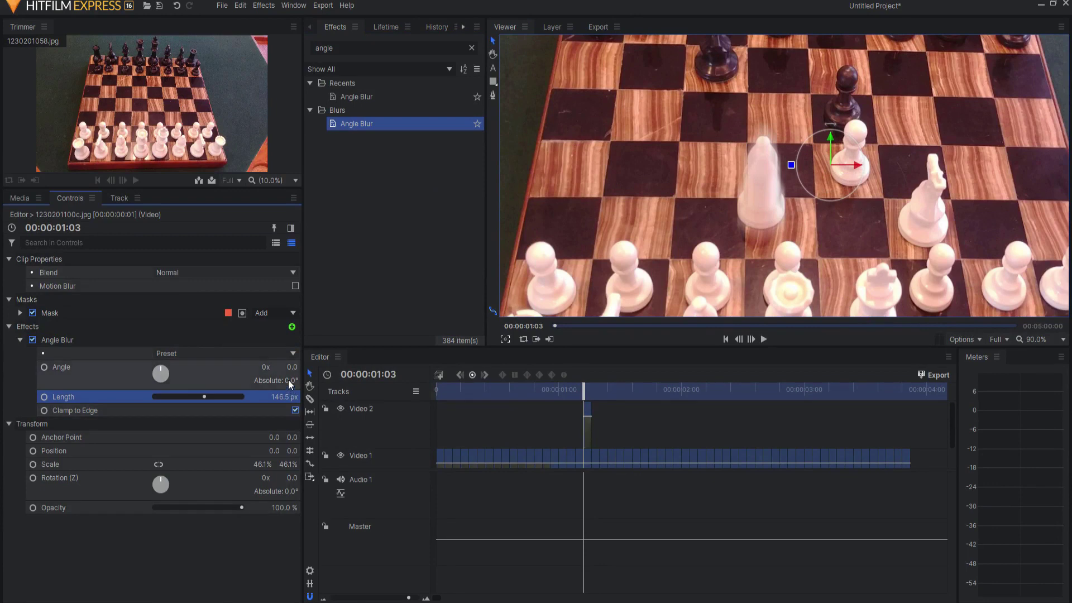
pyautogui.moveTo(291, 367); pyautogui.dragTo(265, 366)
pyautogui.moveTo(583, 391)
pyautogui.mouseDown()
pyautogui.moveTo(566, 394)
pyautogui.moveTo(599, 390)
pyautogui.mouseUp()
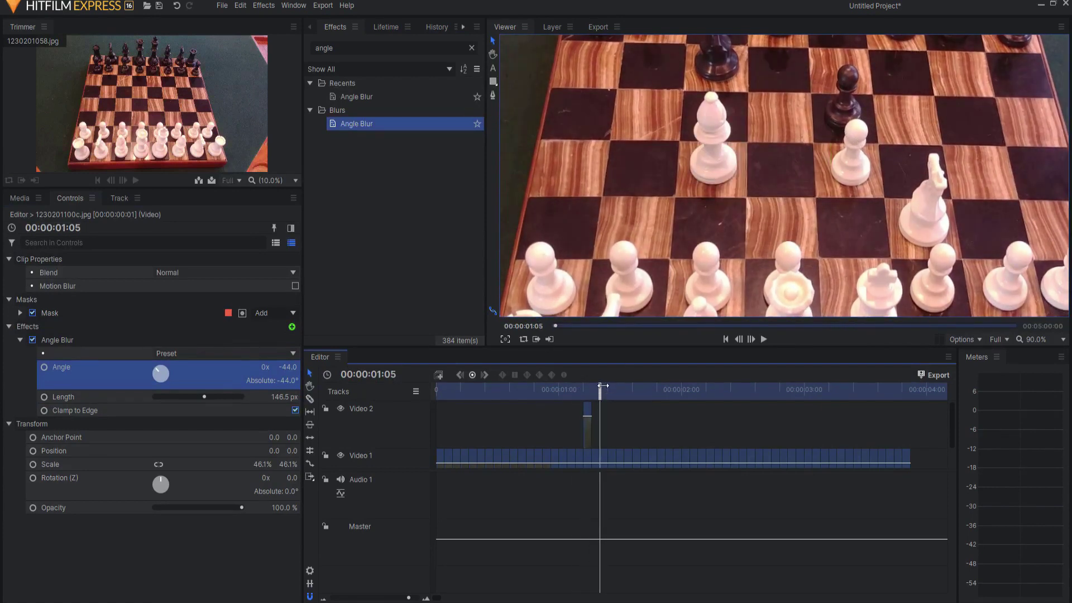
pyautogui.moveTo(600, 386); pyautogui.dragTo(575, 389)
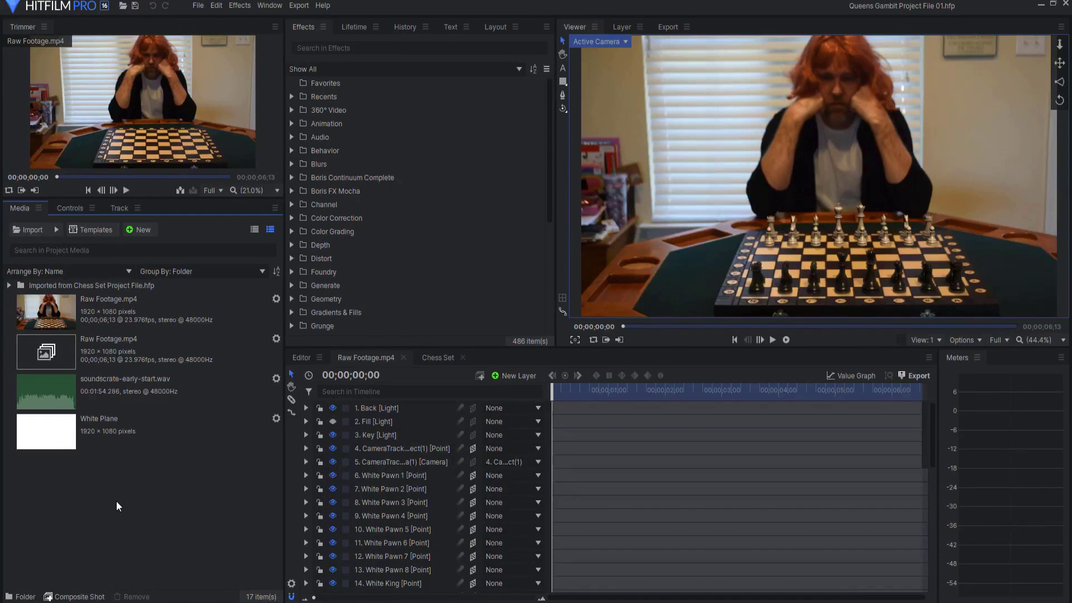
# - In HitFilm Pro, open the Chess Set composite shot and orbit around its 3D pieces
pyautogui.click(431, 357)
pyautogui.click(562, 109)
pyautogui.moveTo(570, 105); pyautogui.dragTo(614, 235)
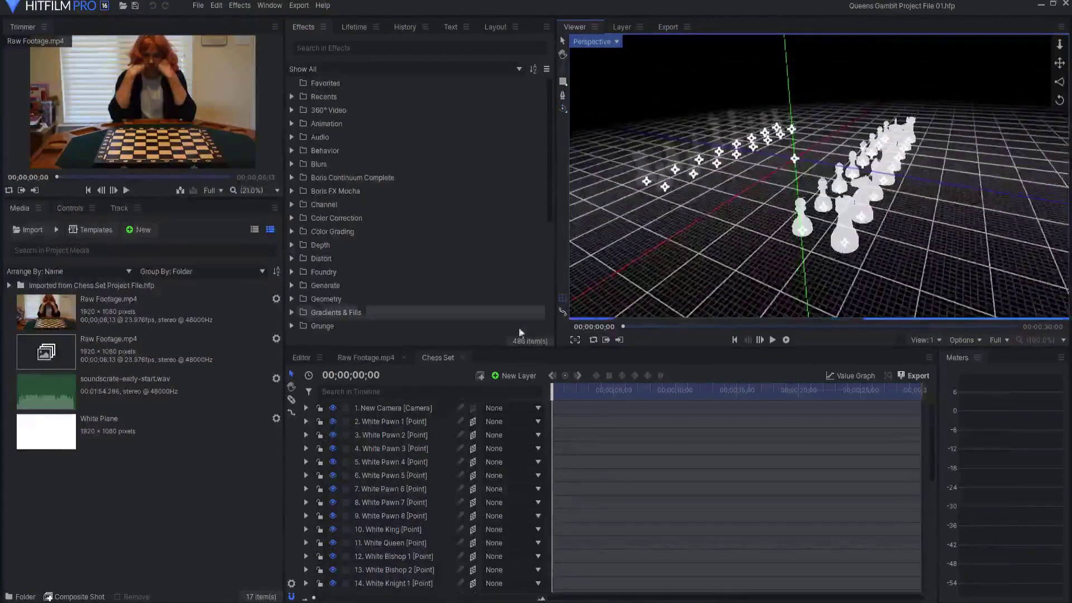
# - Examine the properties of the first three White Pawn point layers and the Chess Set model layer
pyautogui.click(372, 421)
pyautogui.click(306, 421)
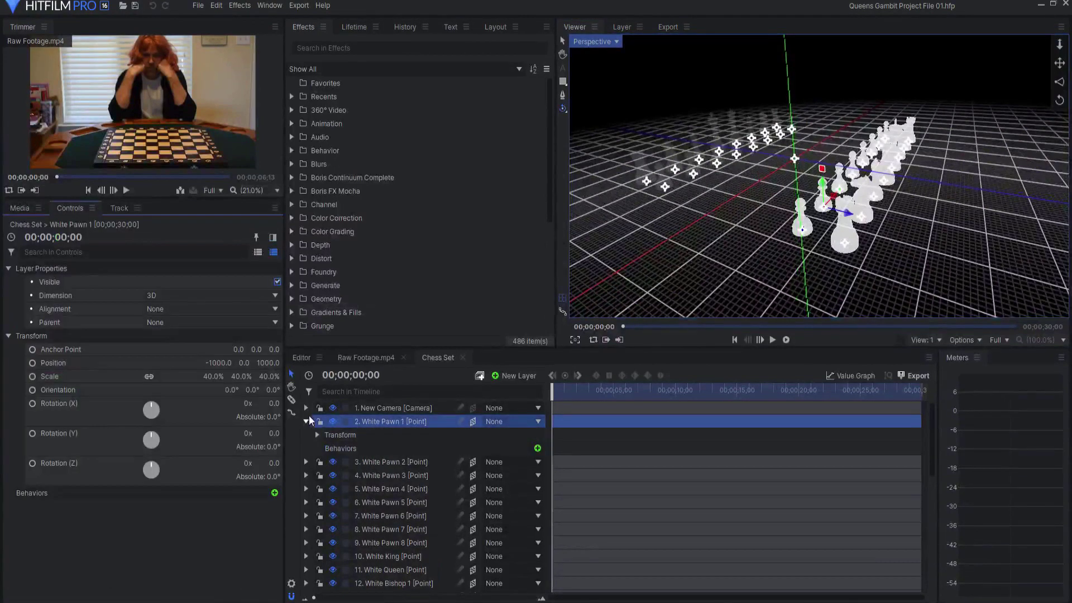
pyautogui.click(306, 421)
pyautogui.click(376, 434)
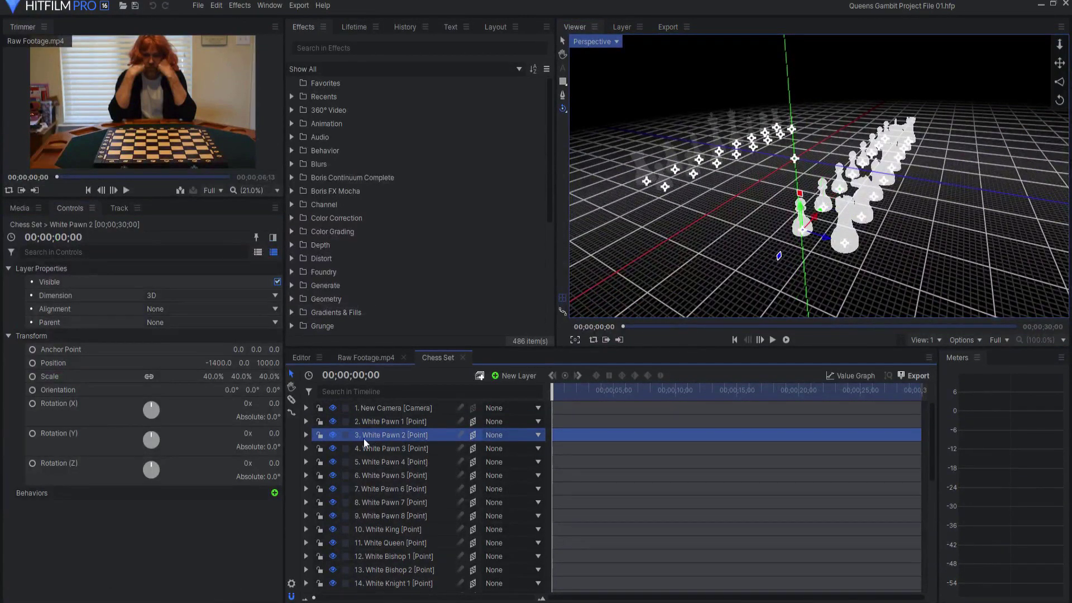
pyautogui.click(376, 450)
pyautogui.scroll(-7, 367, 452)
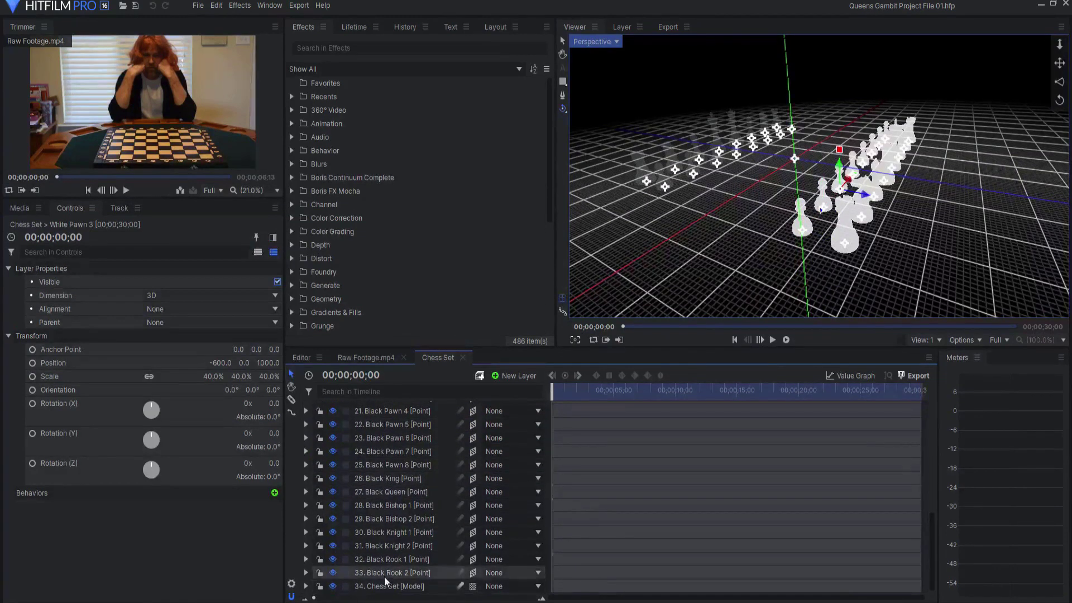
pyautogui.click(381, 587)
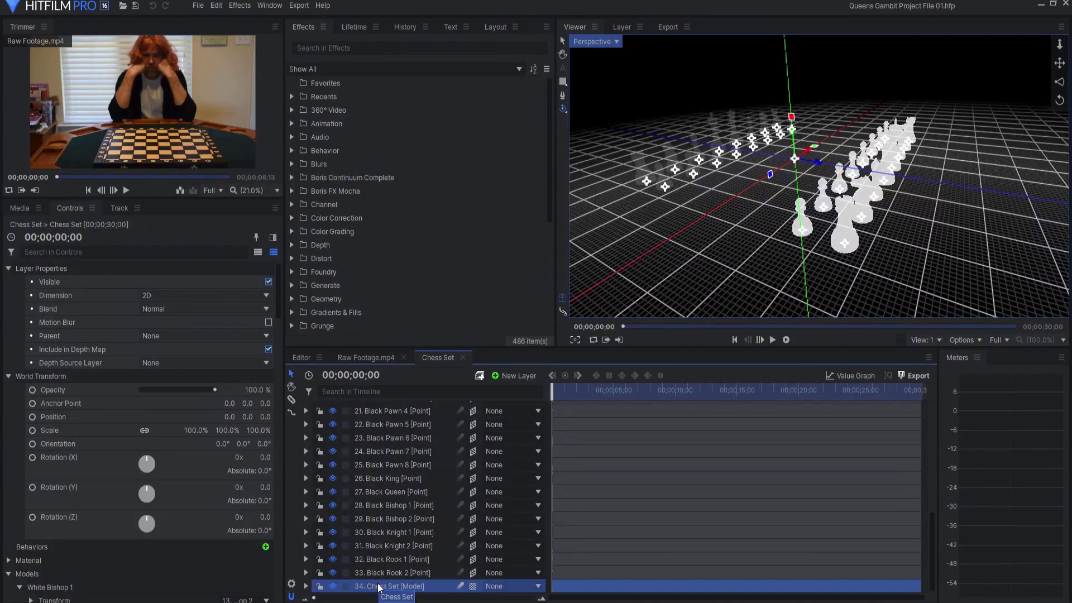
pyautogui.moveTo(701, 248)
pyautogui.mouseDown()
pyautogui.moveTo(708, 214)
pyautogui.moveTo(695, 217)
pyautogui.moveTo(835, 214)
pyautogui.moveTo(716, 246)
pyautogui.mouseUp()
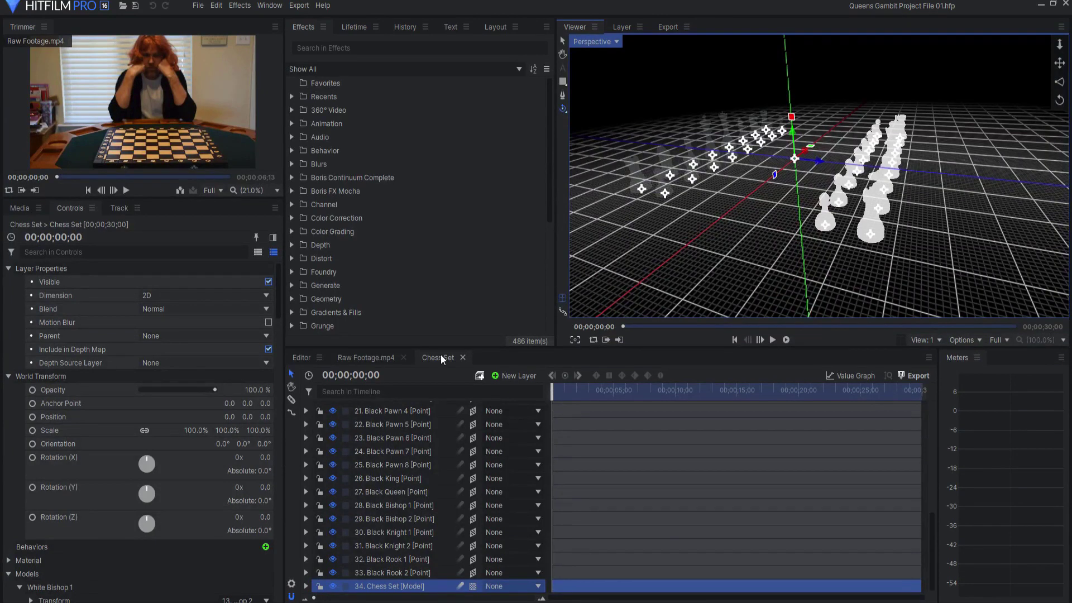
# - Open the Raw Footage.mp4 composite shot and review its layer stack from the lights to the soundtrack
pyautogui.click(358, 356)
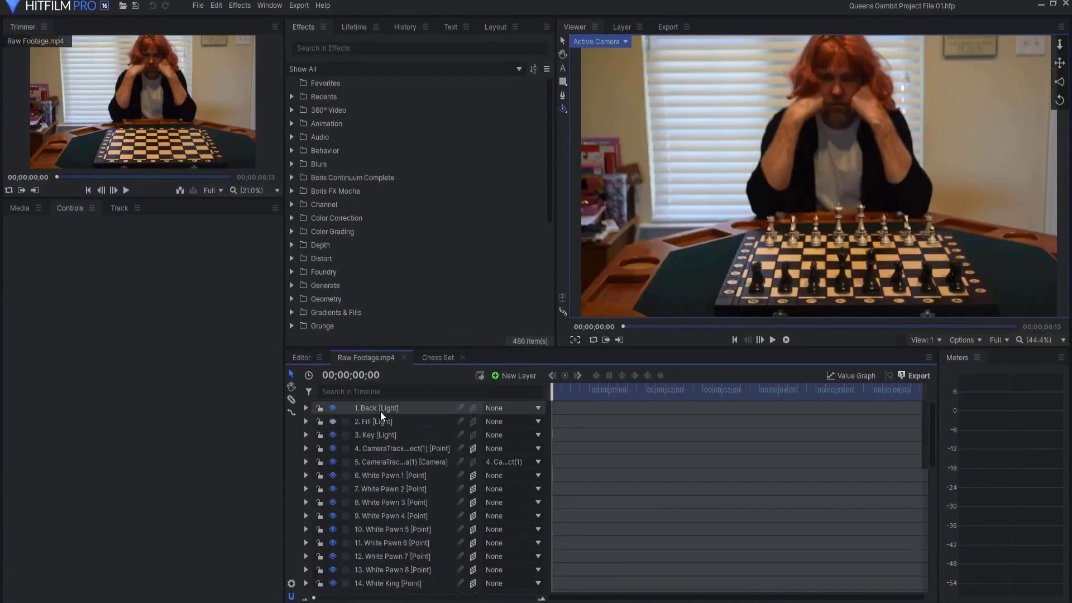
pyautogui.scroll(-9, 381, 476)
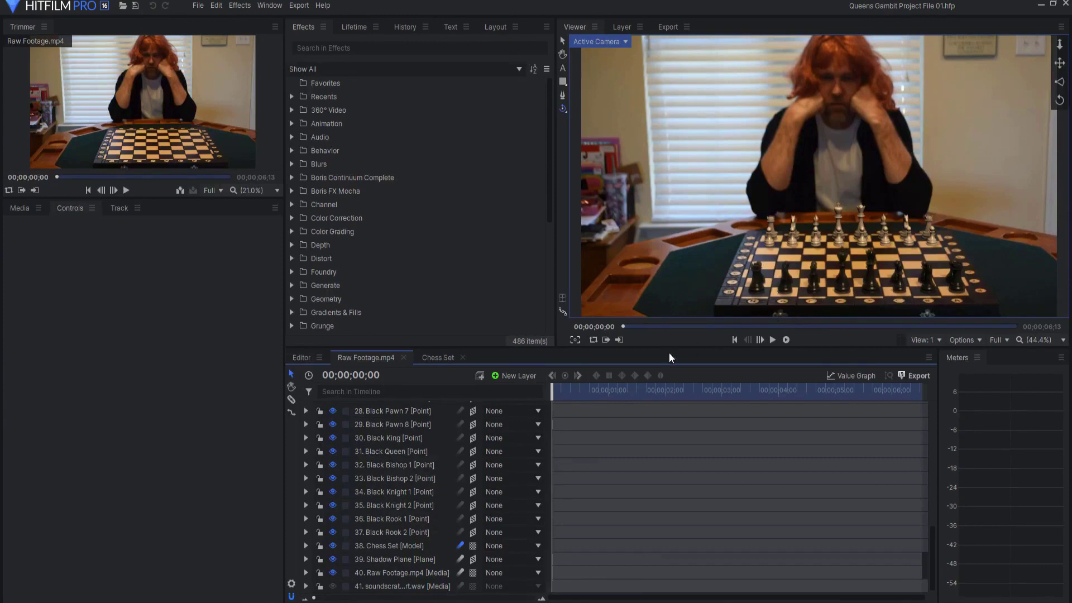
pyautogui.scroll(8, 391, 430)
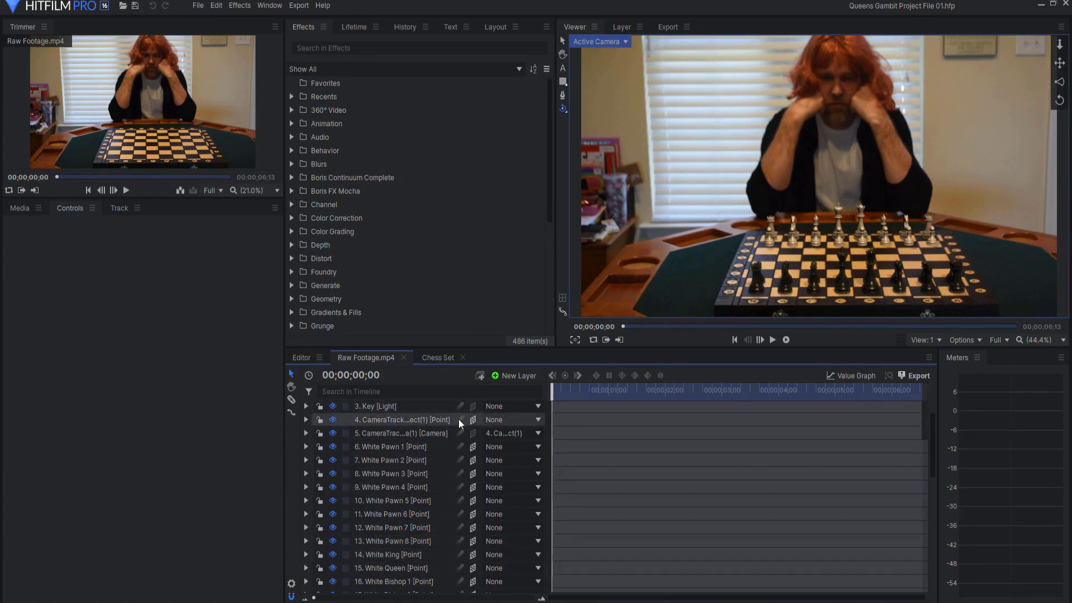
# - Reveal the keyframed properties of all layers and scrub to 00;00;05;16 to examine the piece moves and captures
pyautogui.press('u')
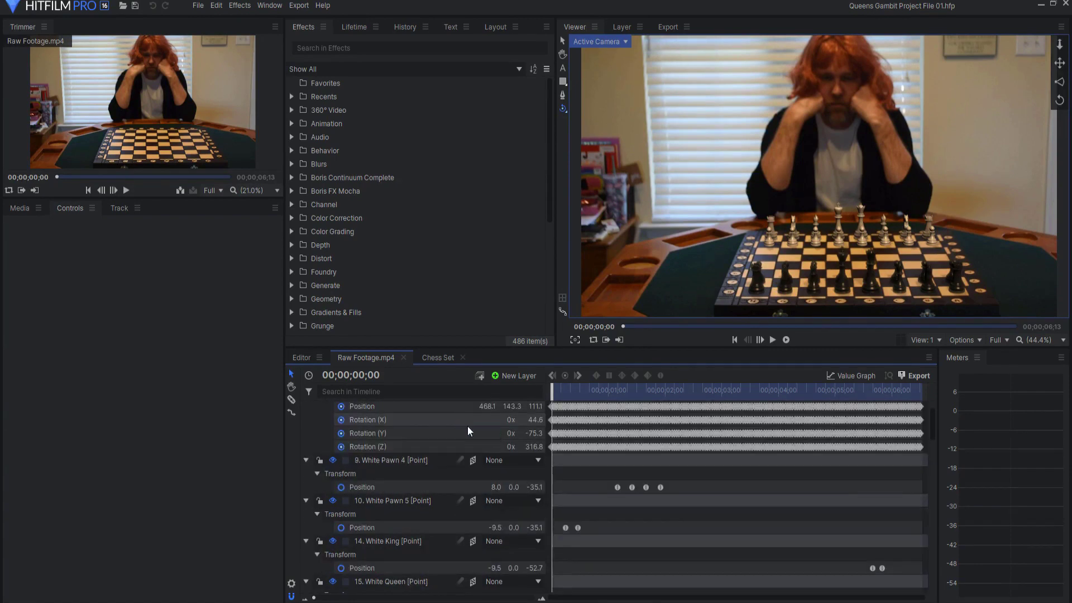
pyautogui.scroll(-5, 532, 513)
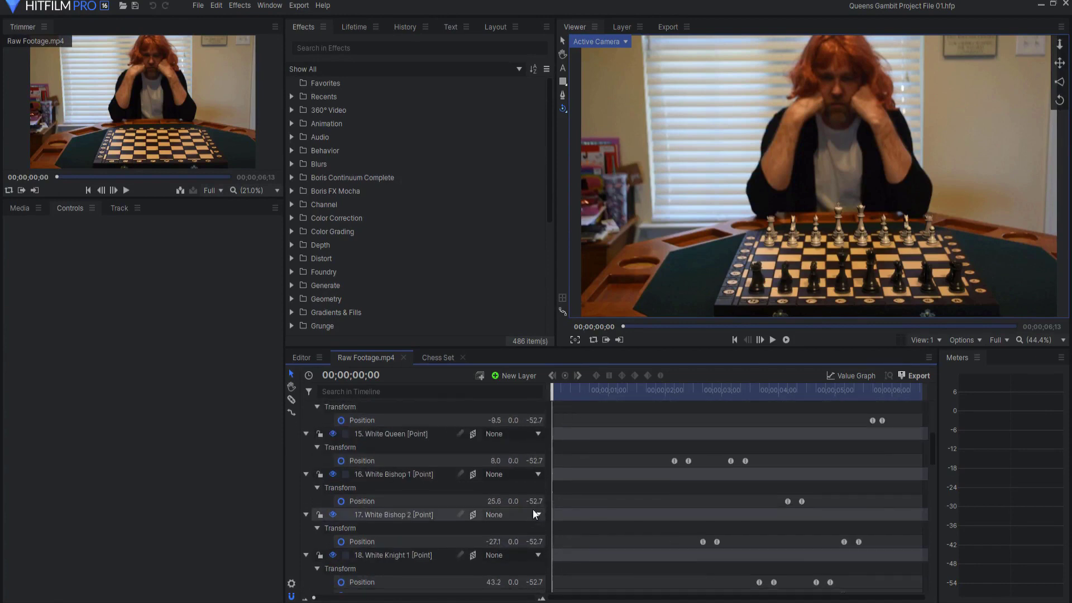
pyautogui.scroll(-3, 672, 500)
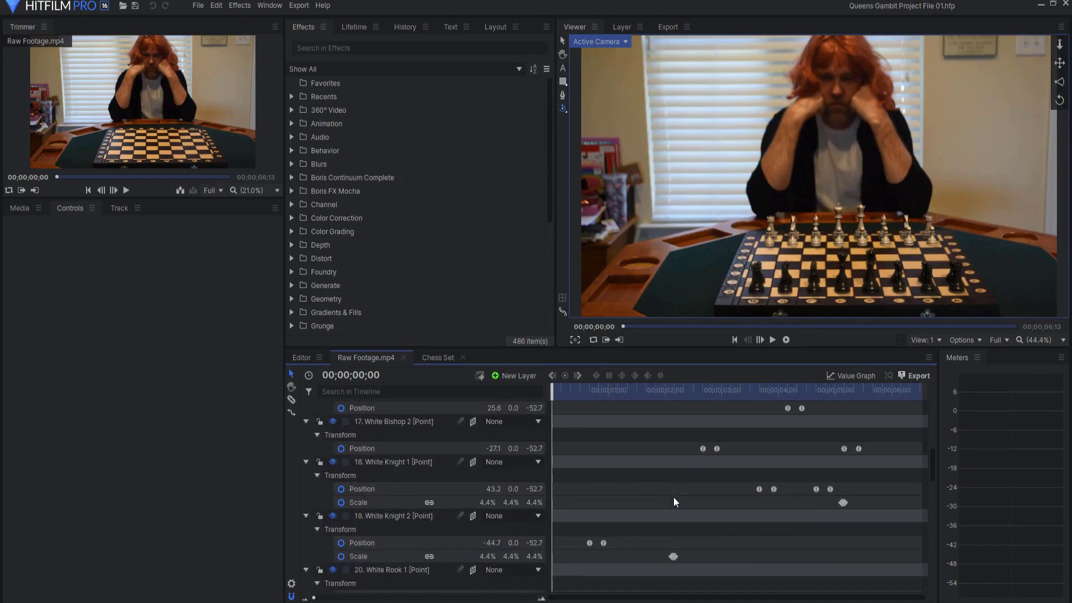
pyautogui.moveTo(557, 387); pyautogui.dragTo(671, 367)
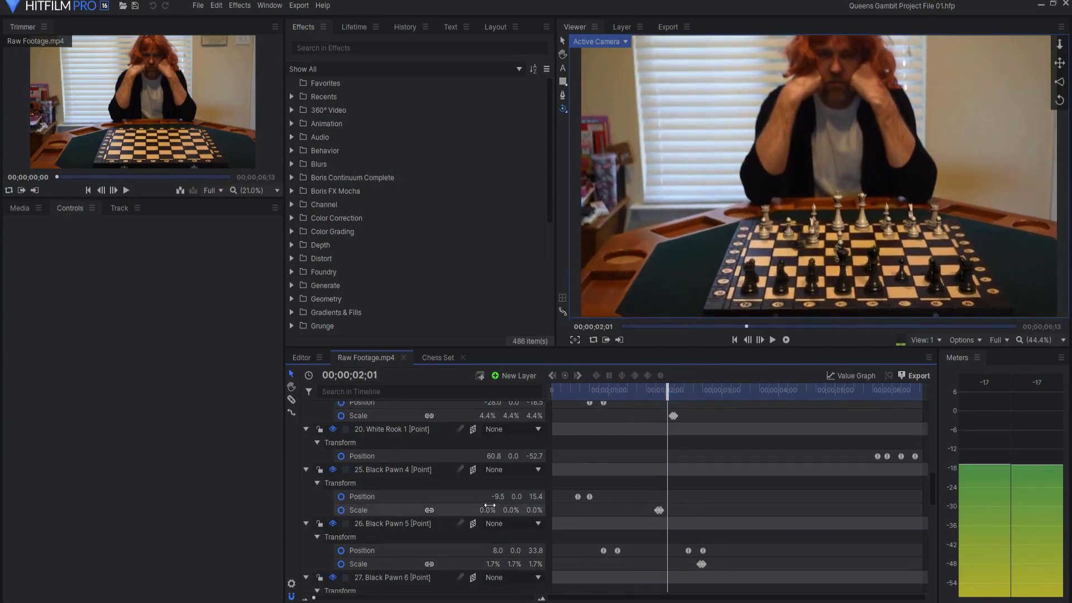
pyautogui.moveTo(668, 381); pyautogui.dragTo(873, 385)
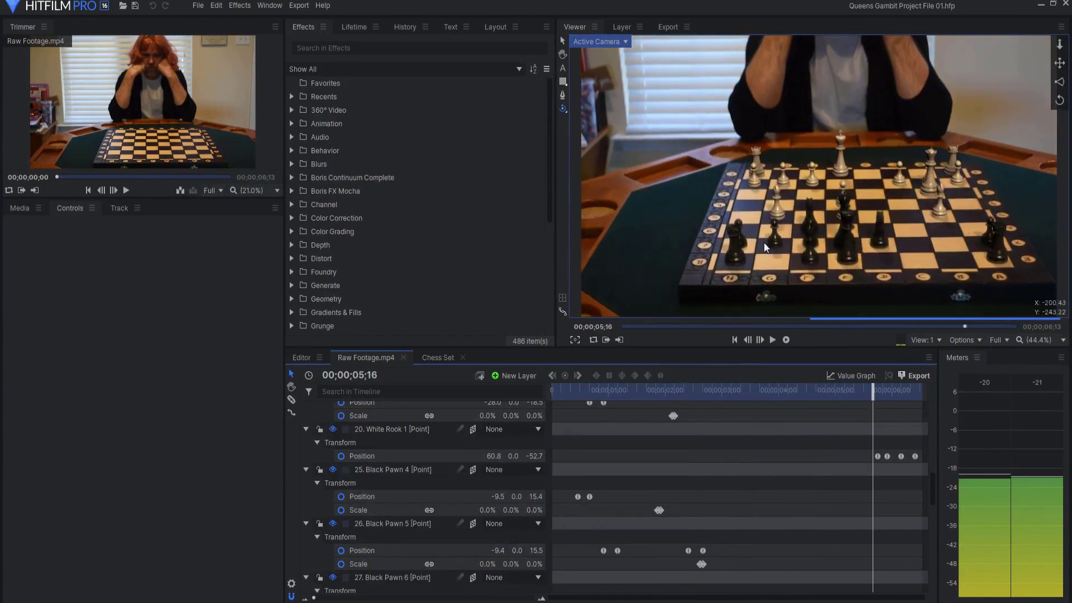
# - Collapse the keyframed properties and examine the Chess Set model's material settings and the Shadow Plane's layer properties
pyautogui.scroll(-5, 416, 467)
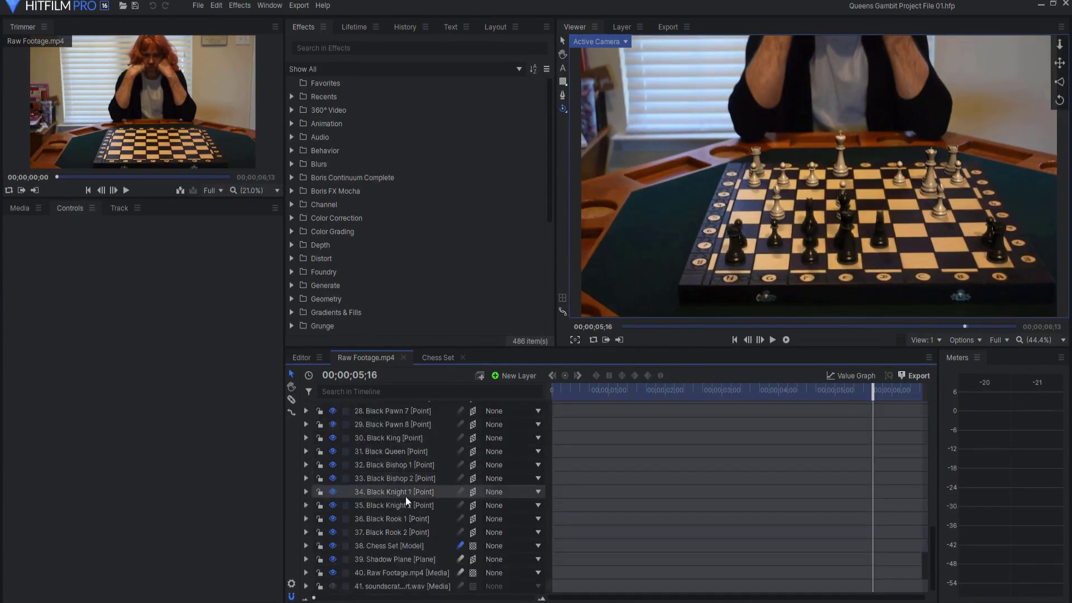
pyautogui.click(378, 547)
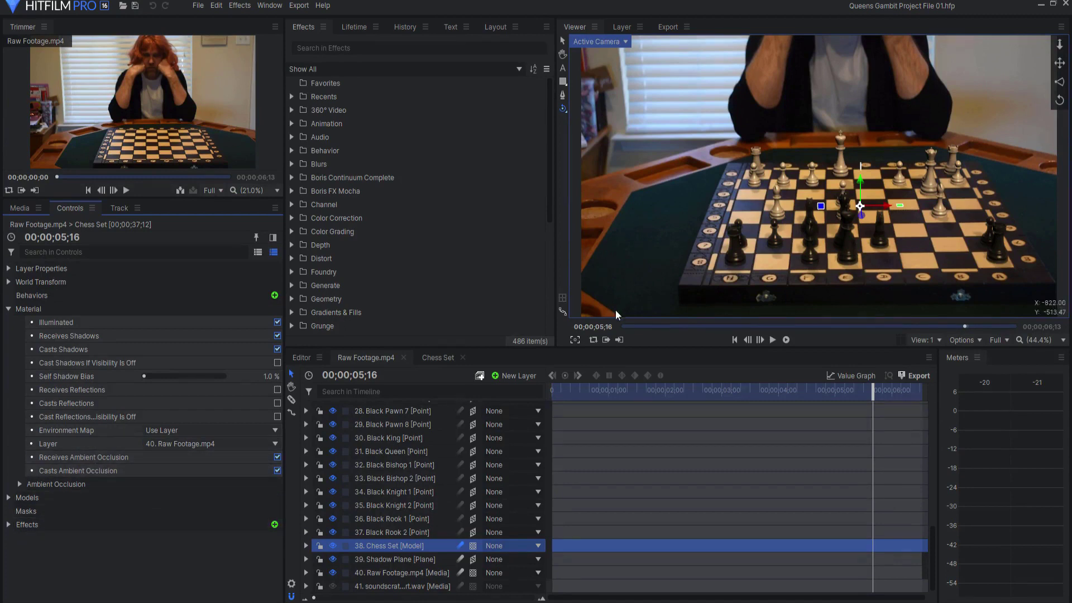
pyautogui.click(379, 558)
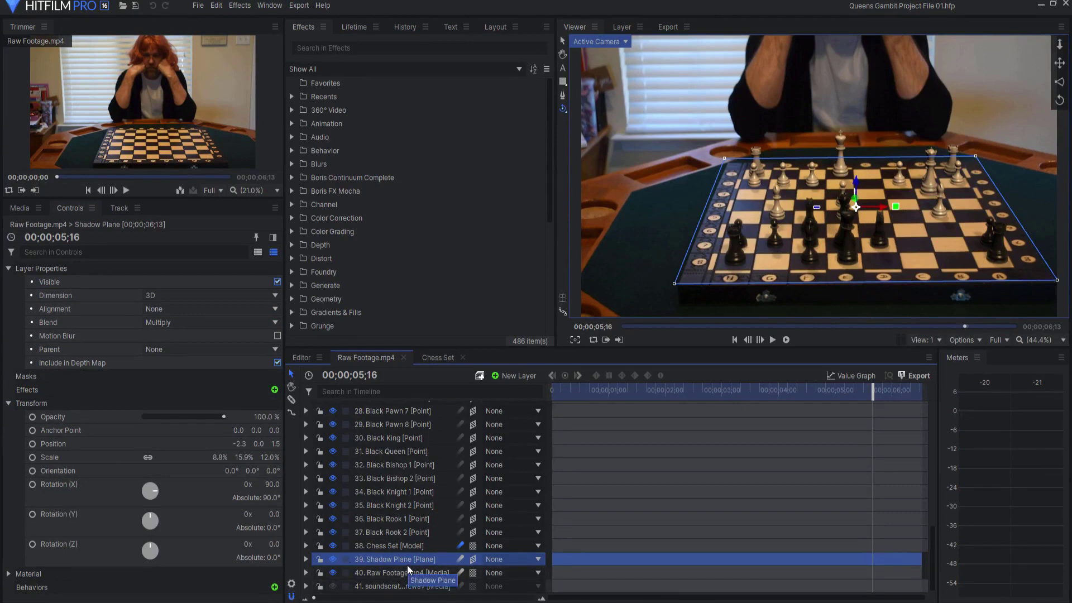
pyautogui.scroll(2, 411, 500)
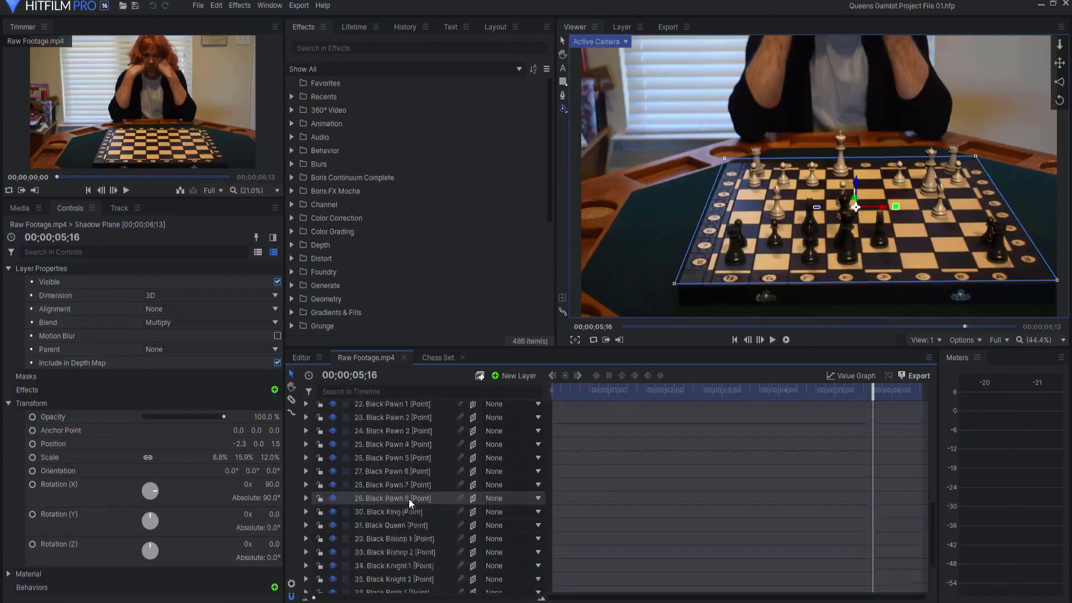
pyautogui.scroll(-2, 408, 498)
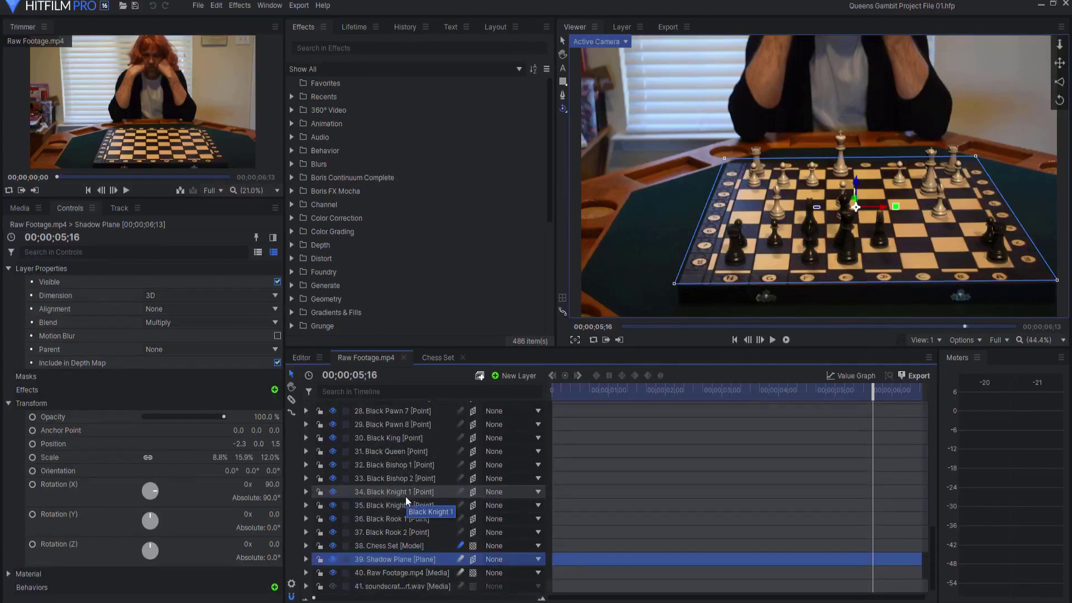
# - Return the playhead to the first frame and collapse the Chess Set model layer's Material properties
pyautogui.click(404, 547)
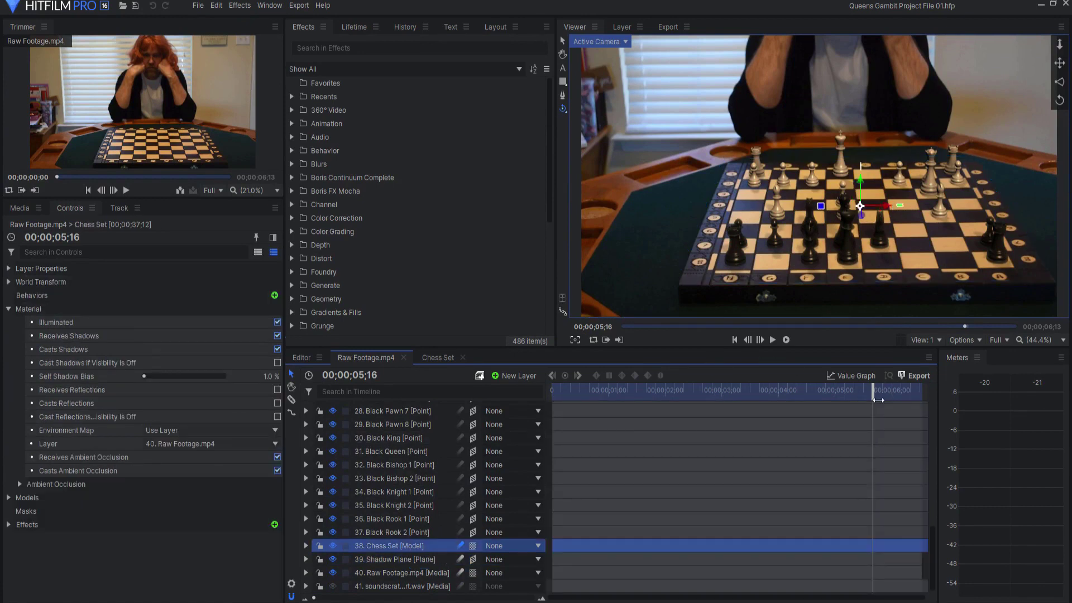
pyautogui.moveTo(871, 393); pyautogui.dragTo(552, 398)
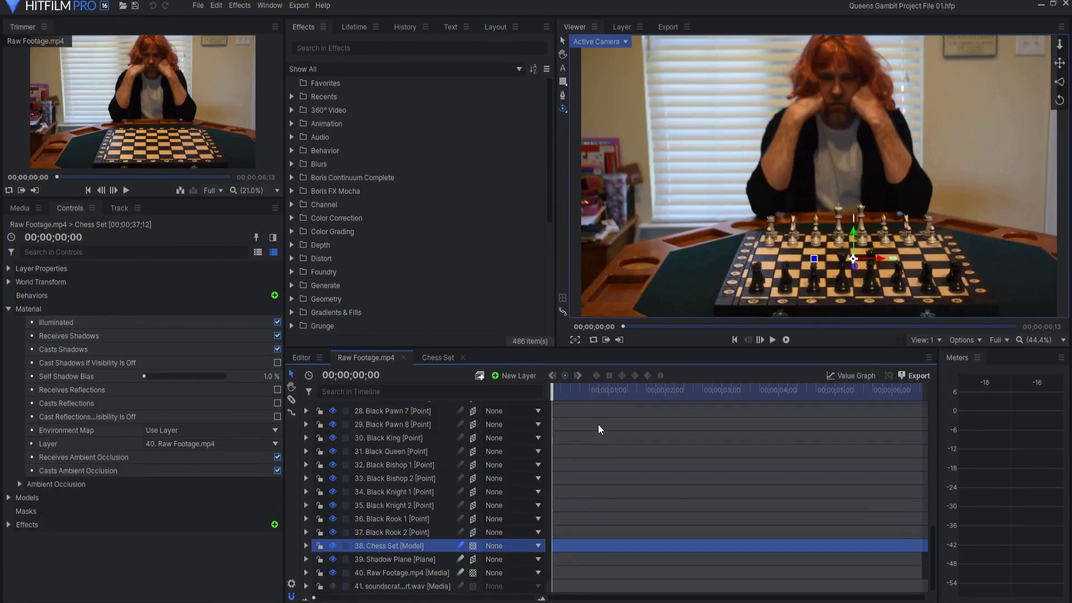
pyautogui.click(9, 308)
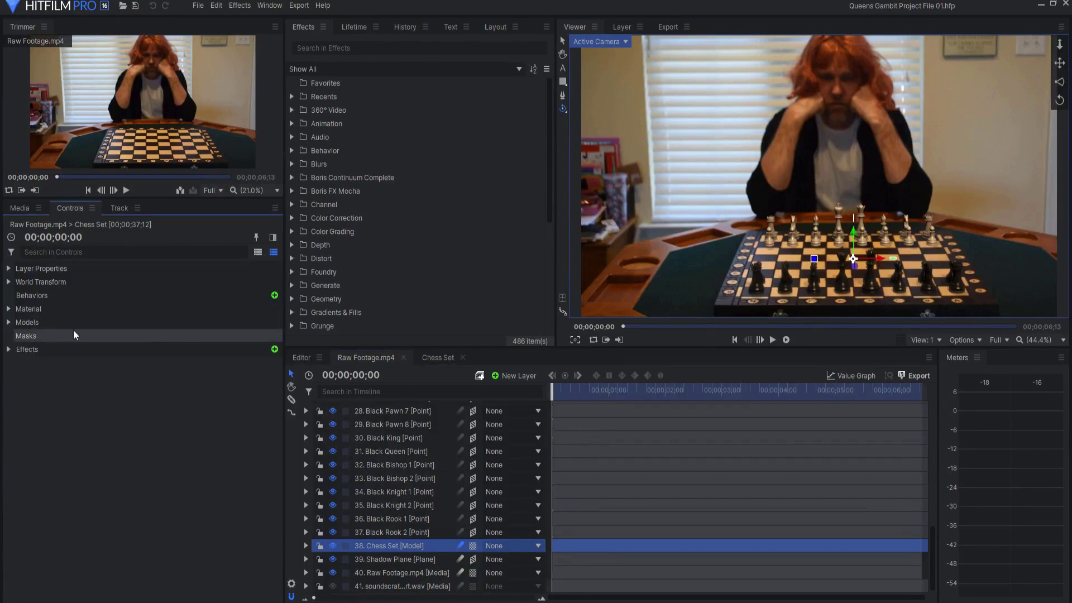